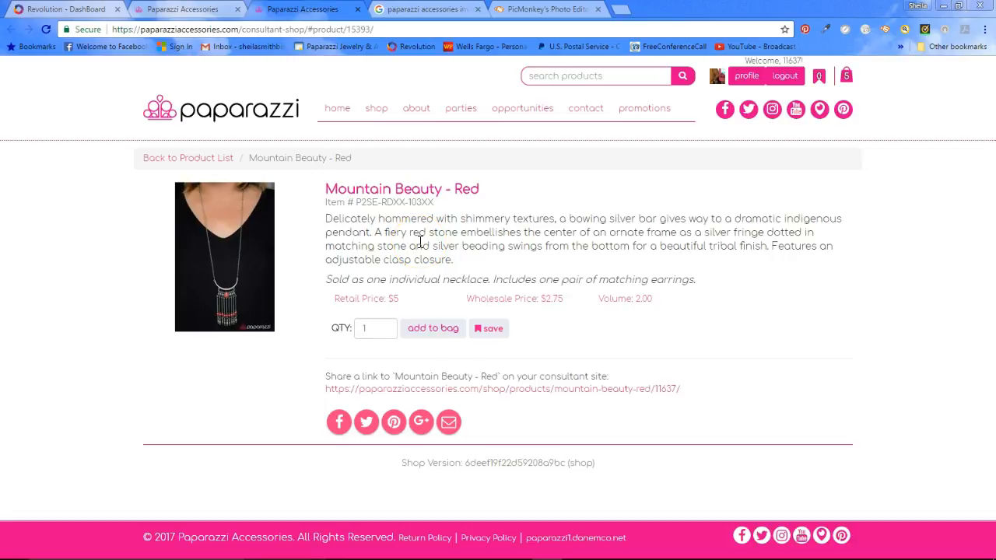
- Enlarge the Mountain Beauty - Red product photo and save the first image in the red necklaces folder as "mountain beauty red"
mouse_move(233, 250)
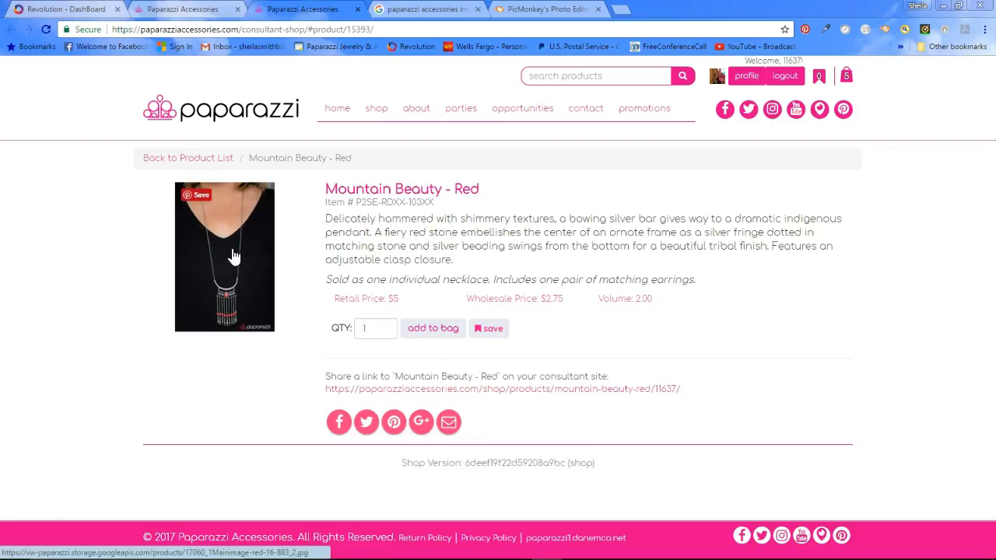
left_click(234, 250)
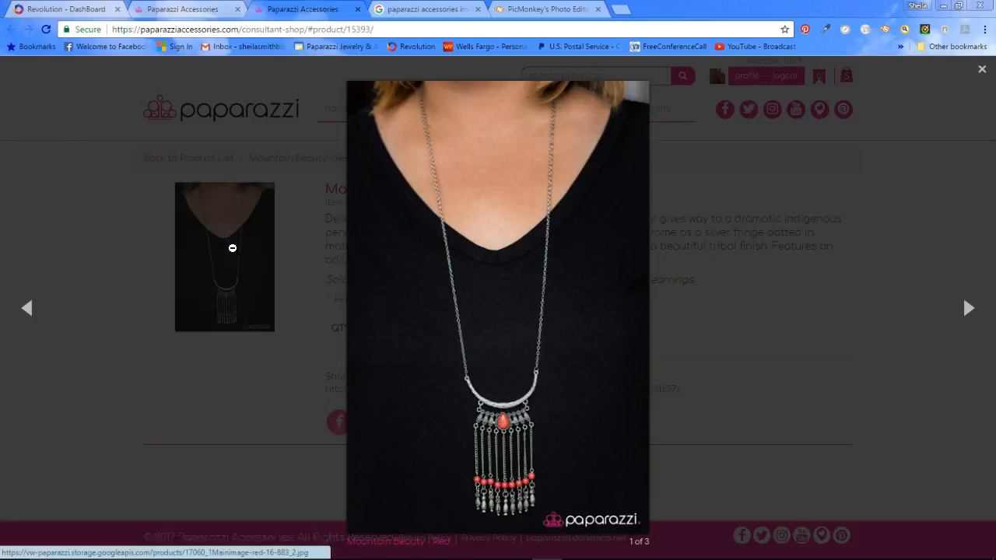
right_click(513, 311)
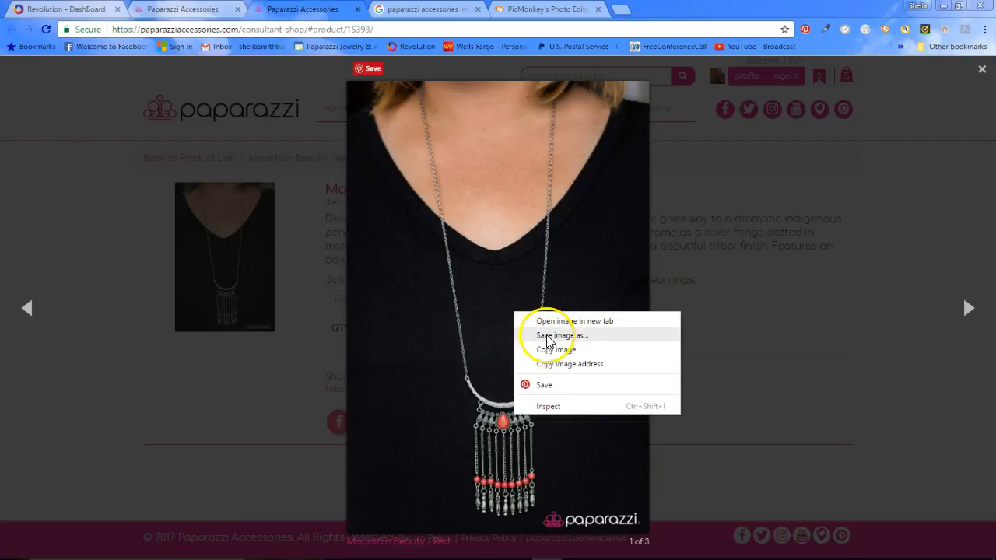
left_click(547, 335)
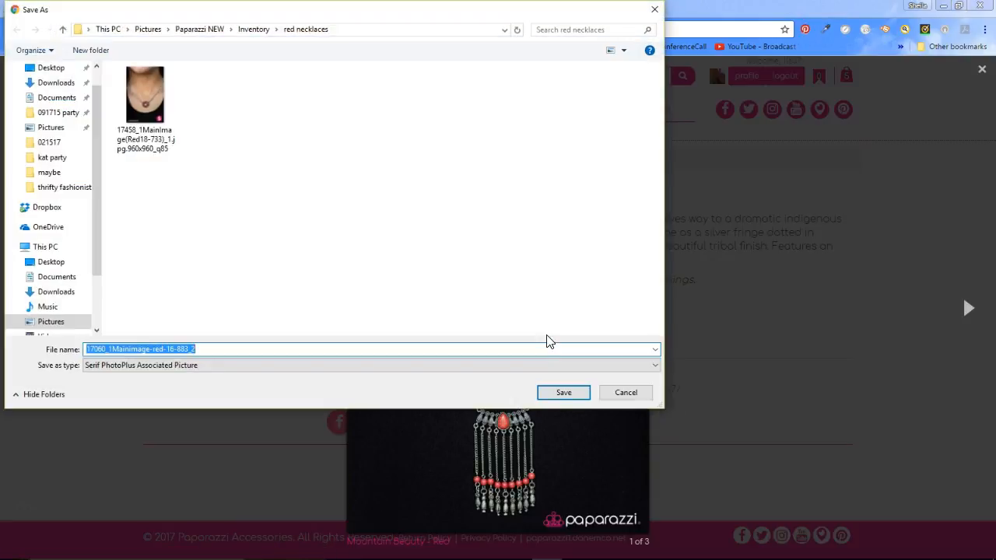
type("mountain")
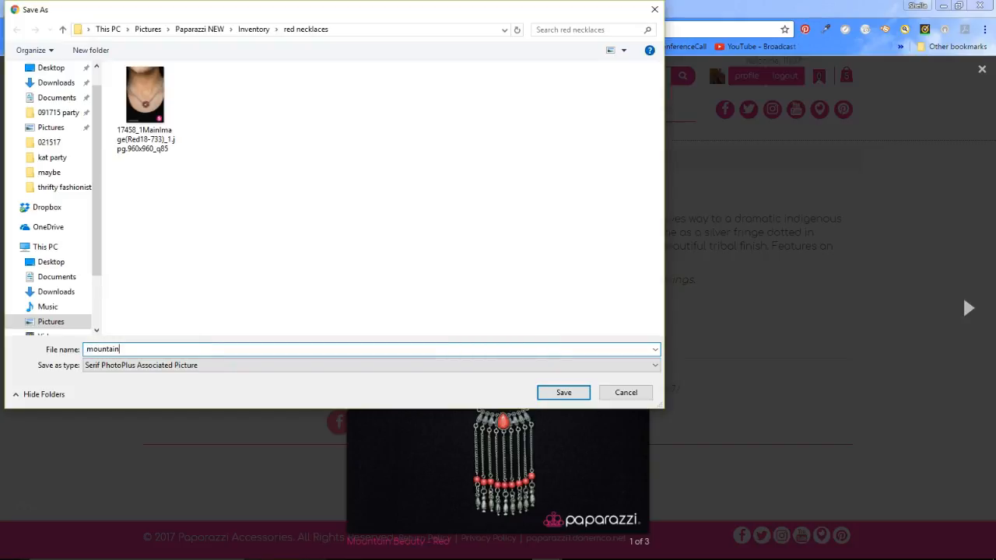
type(" beauty red")
left_click(564, 394)
left_click(565, 393)
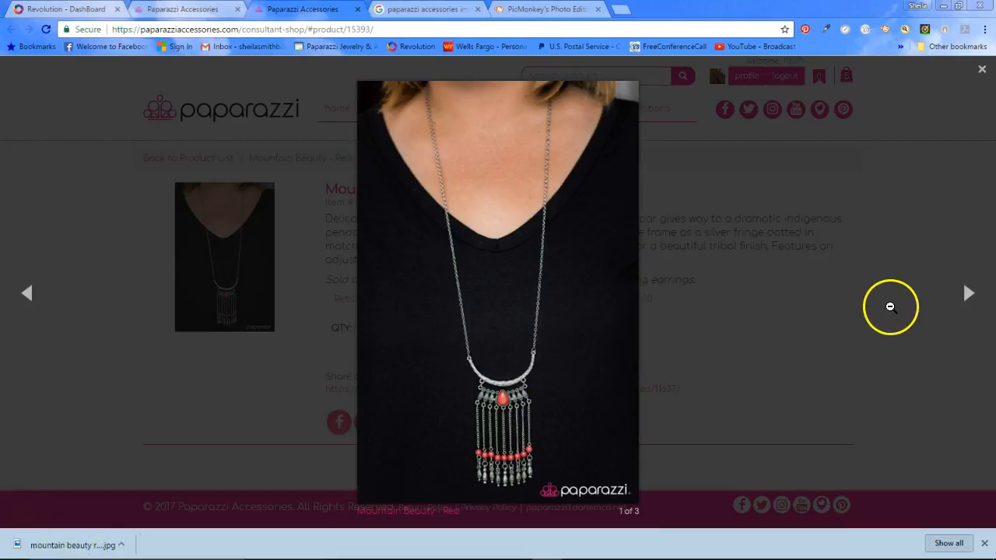
- Go to the second product image, the necklace on white, and save it as "mountain beauty red2.jpg"
left_click(968, 294)
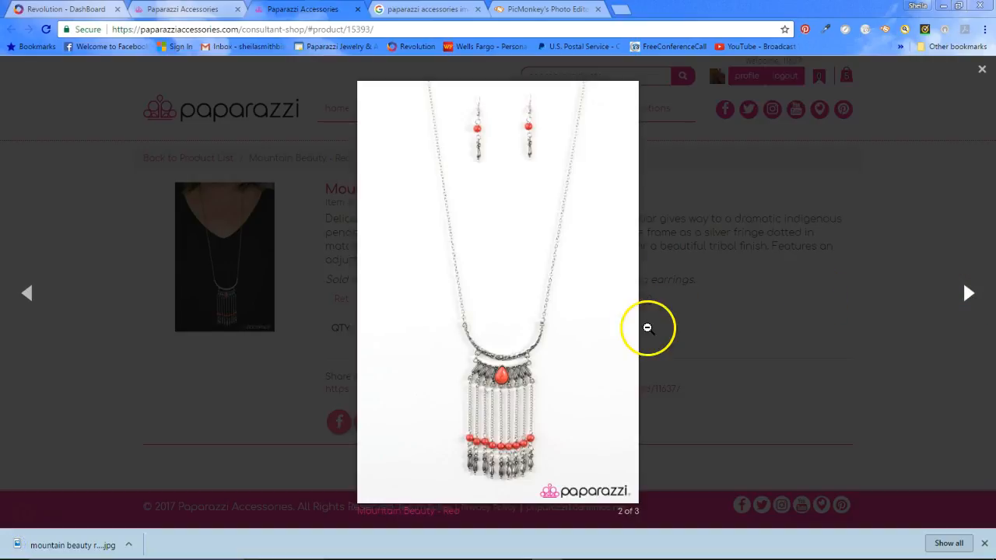
right_click(488, 311)
left_click(513, 328)
type("moun")
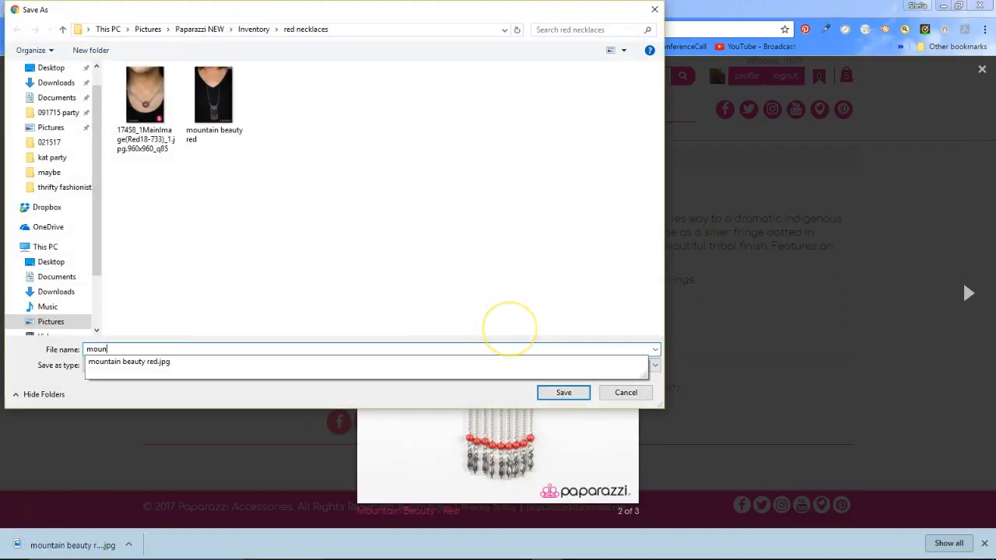
key("Down")
type("2")
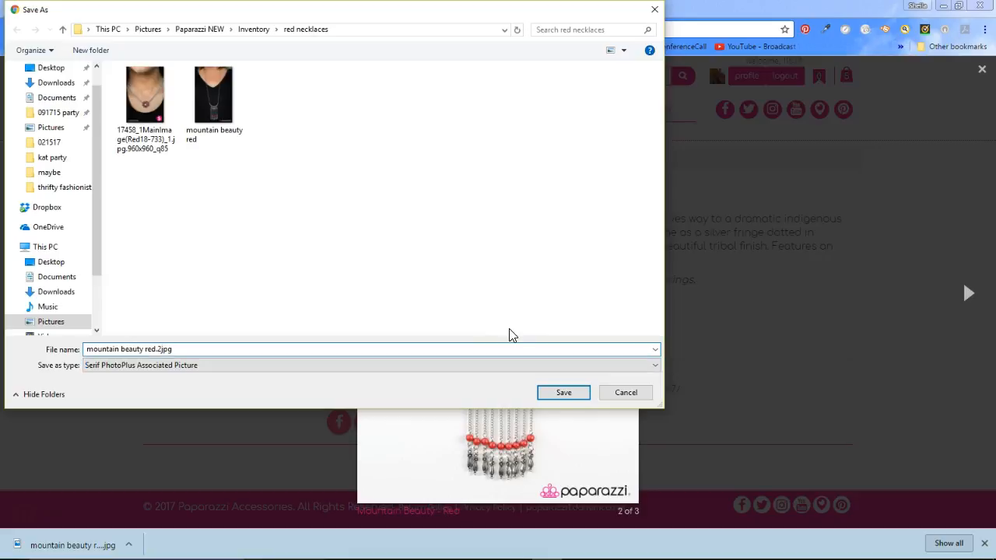
key("BackSpace")
key("Return")
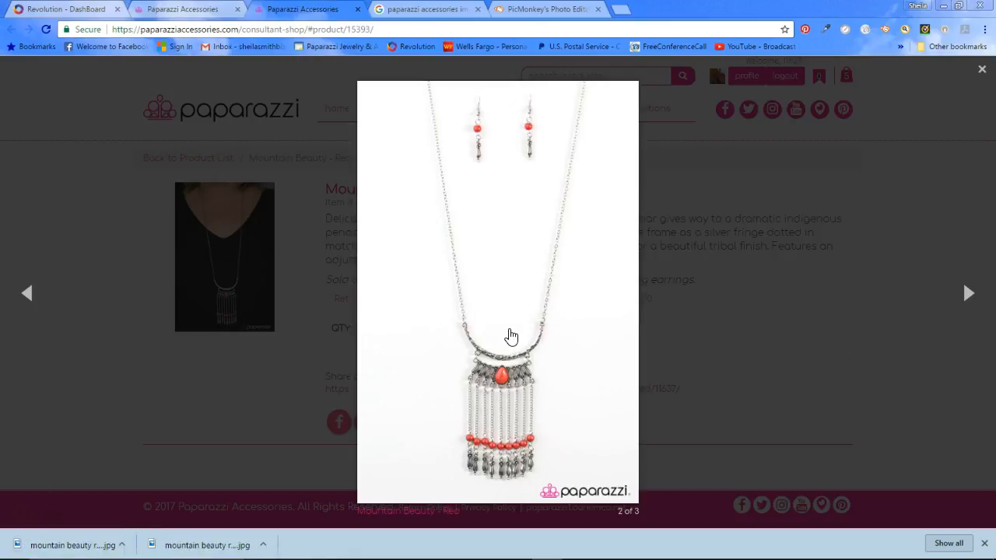
- Save the third product image, the earring close-up, as "mountain beauty red3.jpg" and close the image viewer
left_click(969, 294)
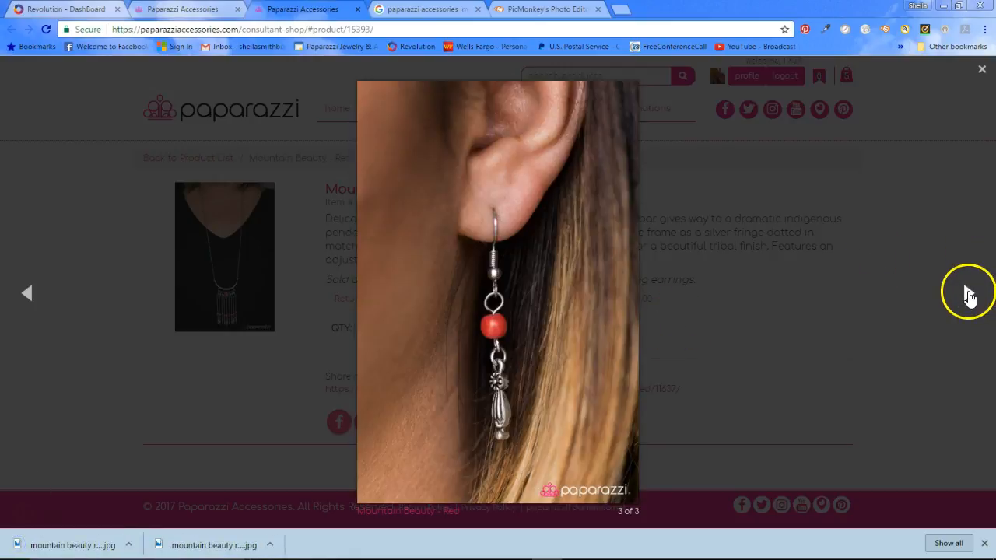
right_click(453, 319)
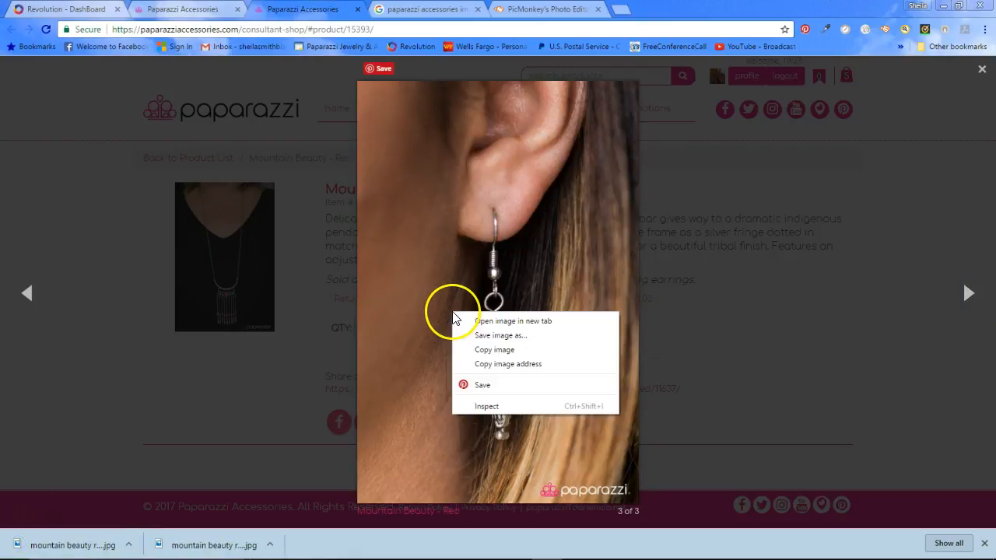
left_click(494, 335)
type("moun")
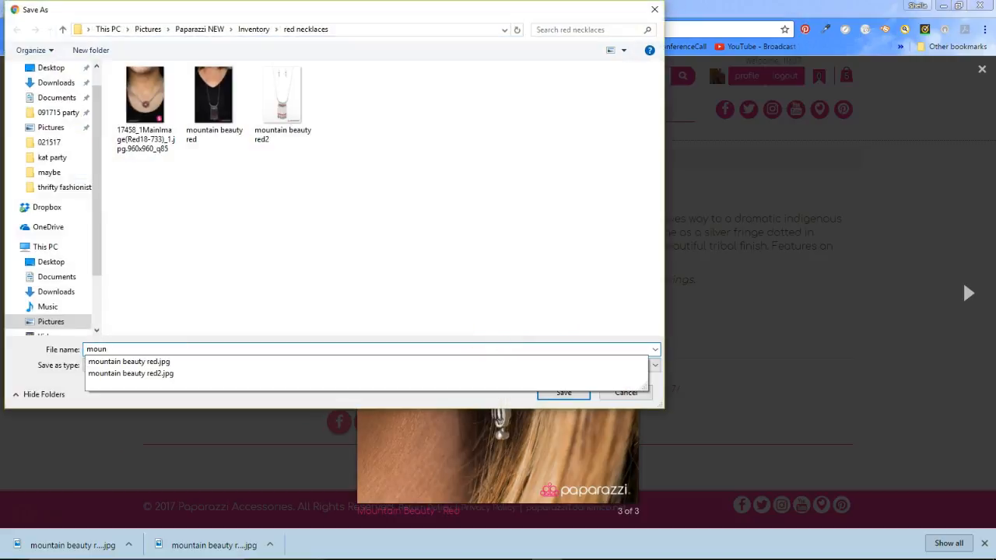
key("Down")
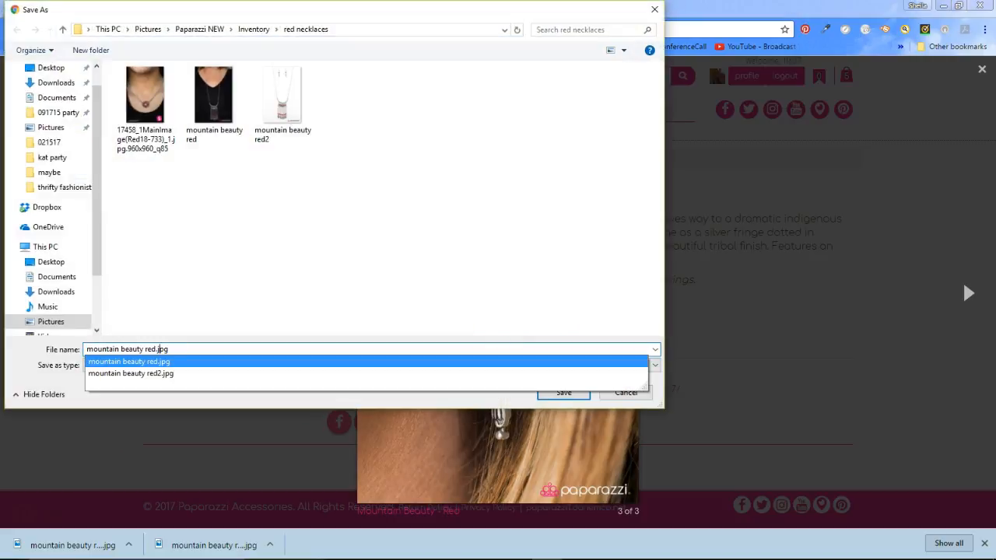
key("Left")
type("3")
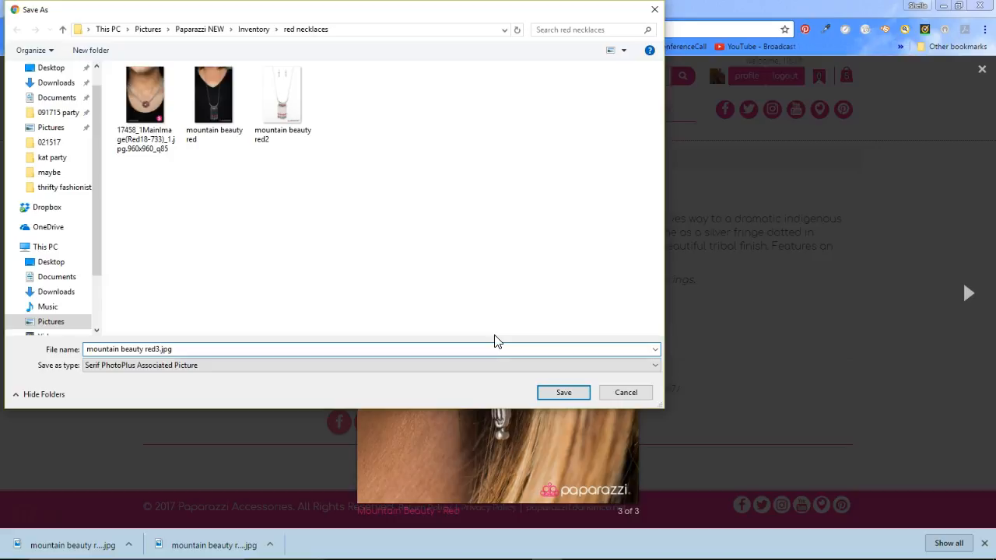
key("Return")
left_click(877, 268)
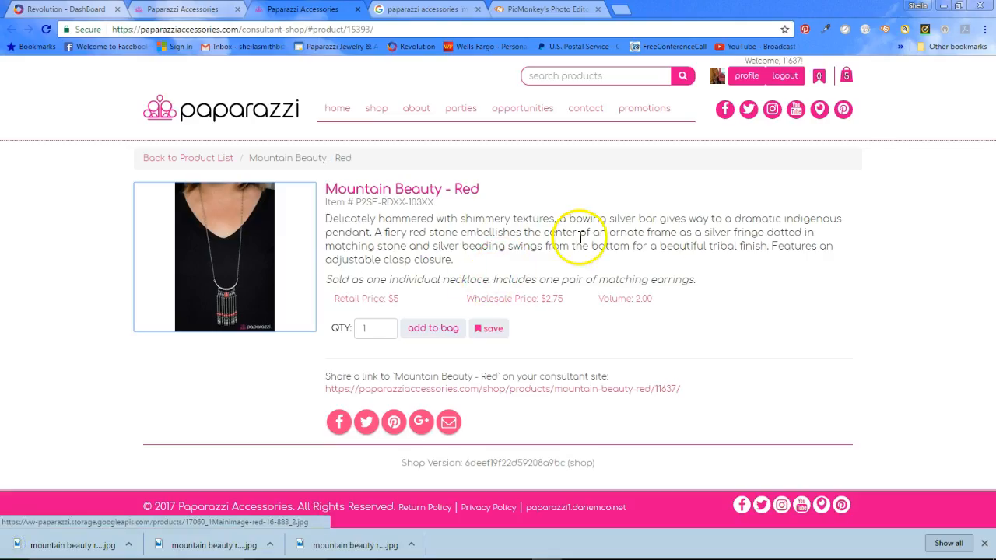
- Switch to PicMonkey and open a new collage
left_click(558, 10)
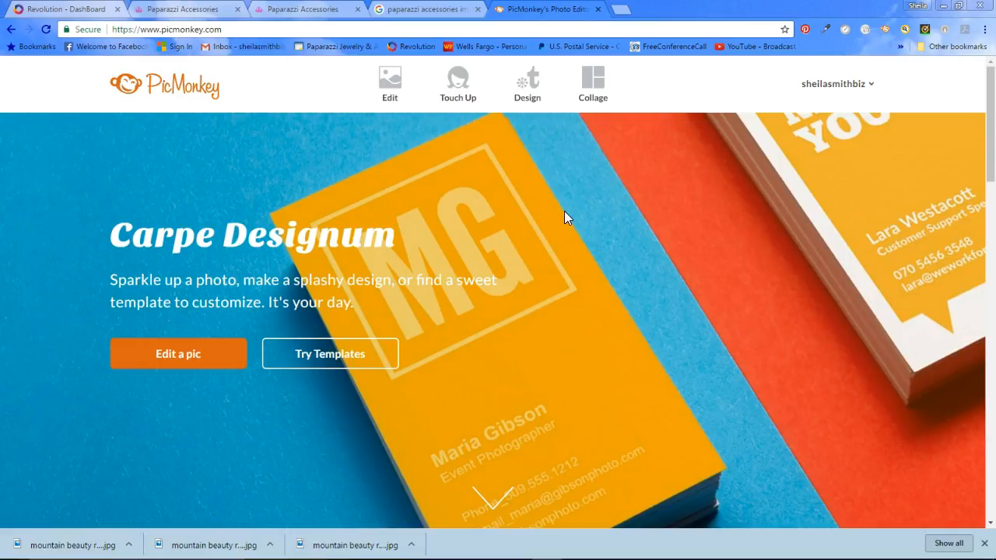
left_click(810, 94)
mouse_move(593, 86)
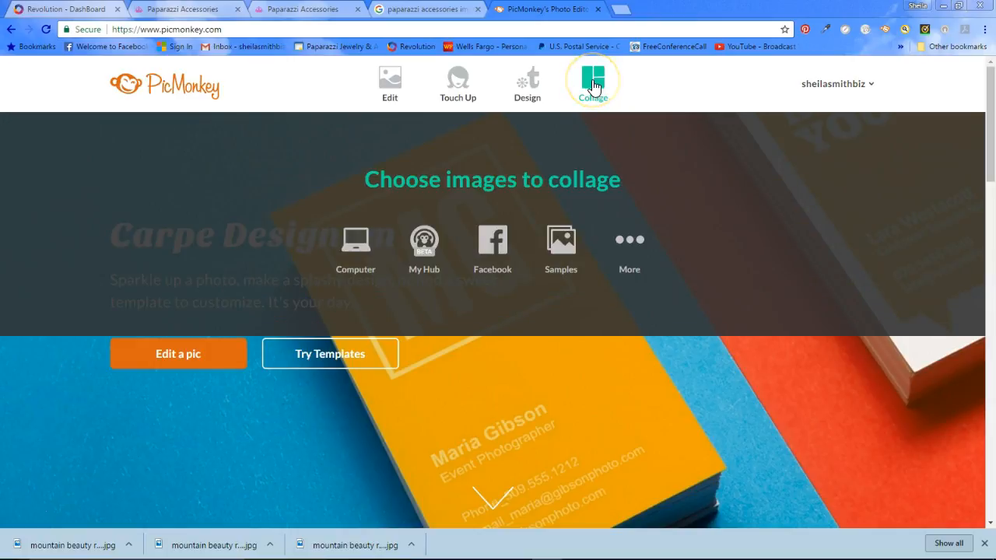
left_click(592, 86)
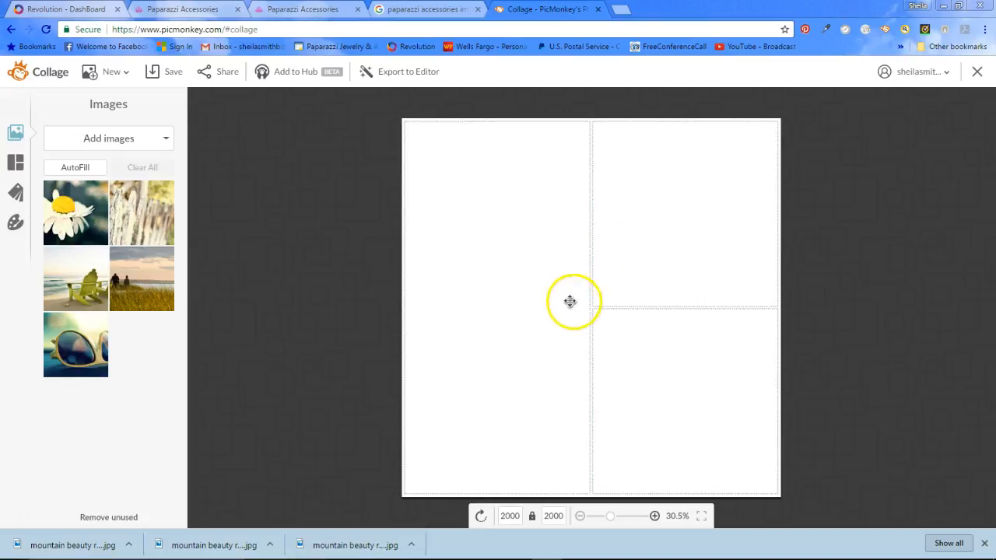
- Remove all five sample images from the collage's image collection
left_click(100, 189)
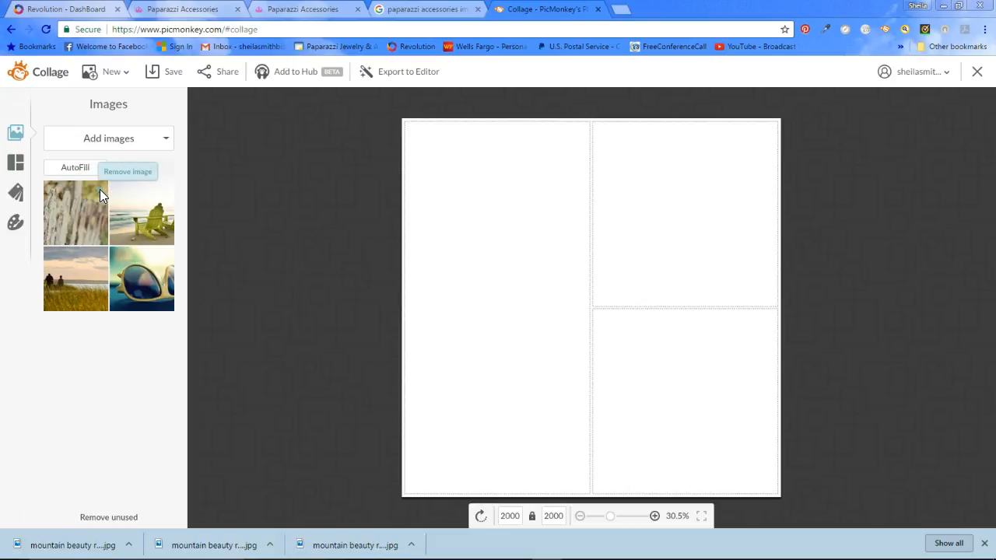
left_click(100, 189)
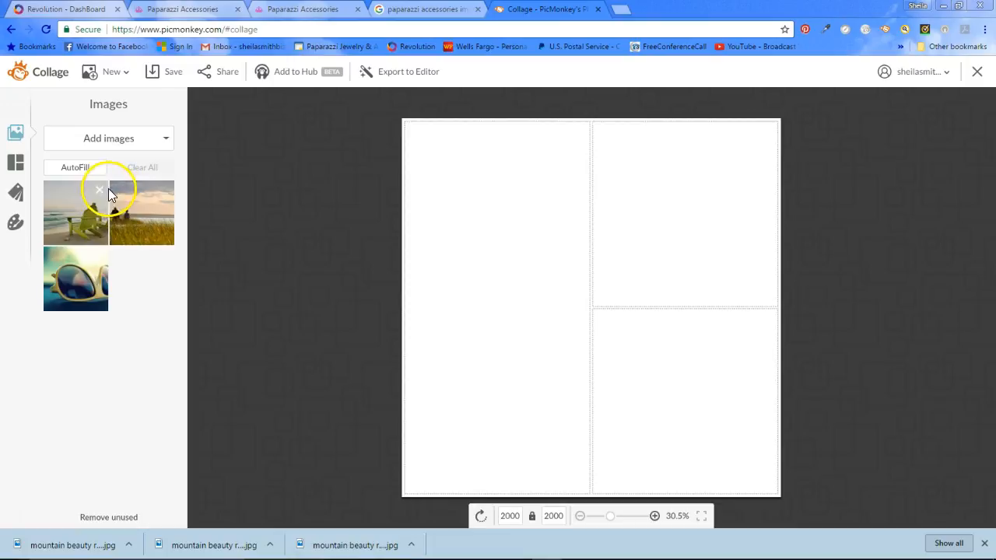
left_click(100, 189)
left_click(100, 189)
left_click(100, 189)
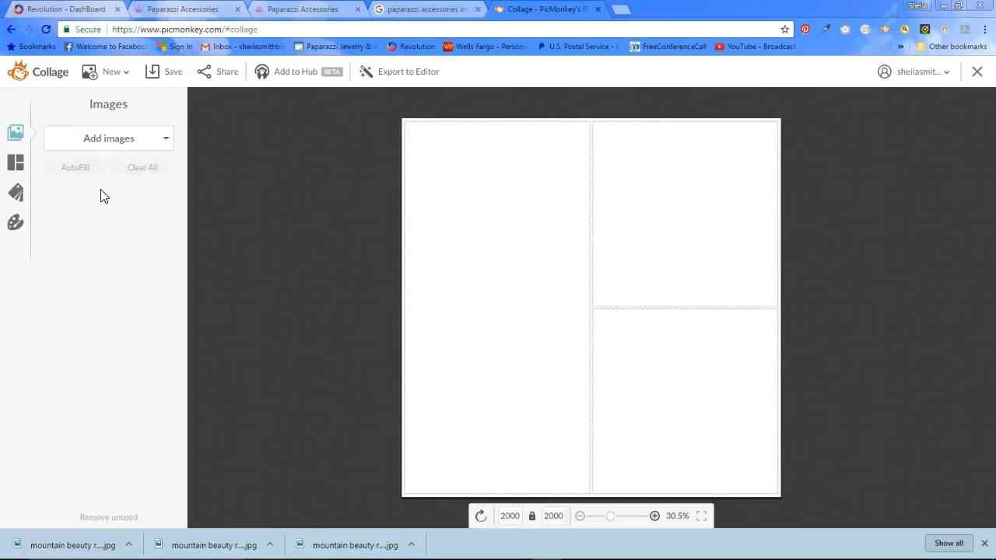
- Add "mountain beauty red", "mountain beauty red2" and "mountain beauty red3" from the computer to the collage images
left_click(98, 138)
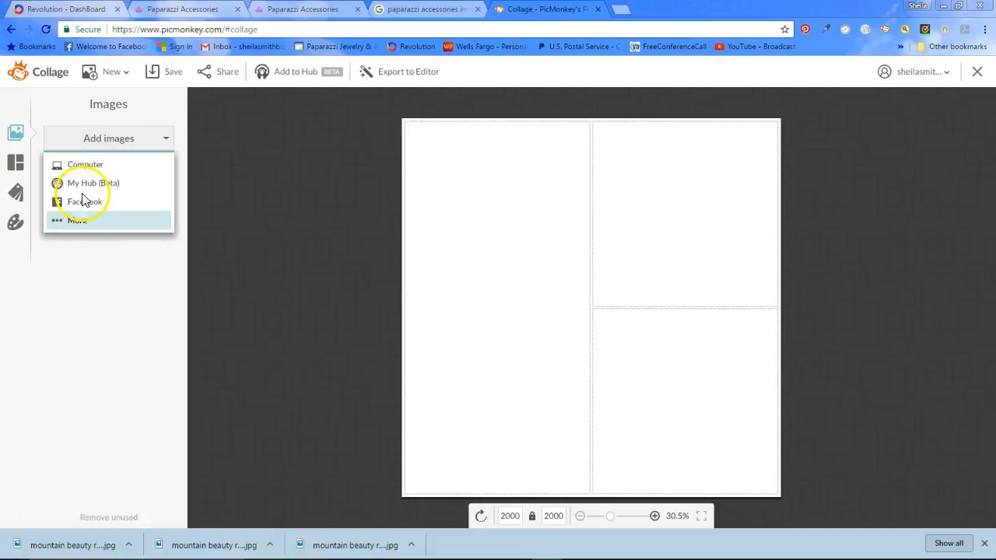
left_click(91, 166)
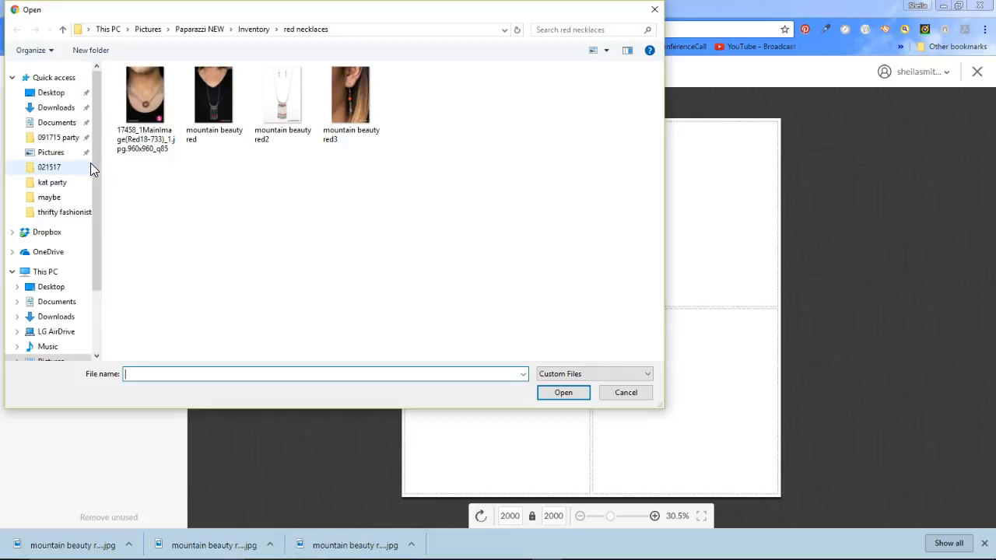
left_click(214, 101)
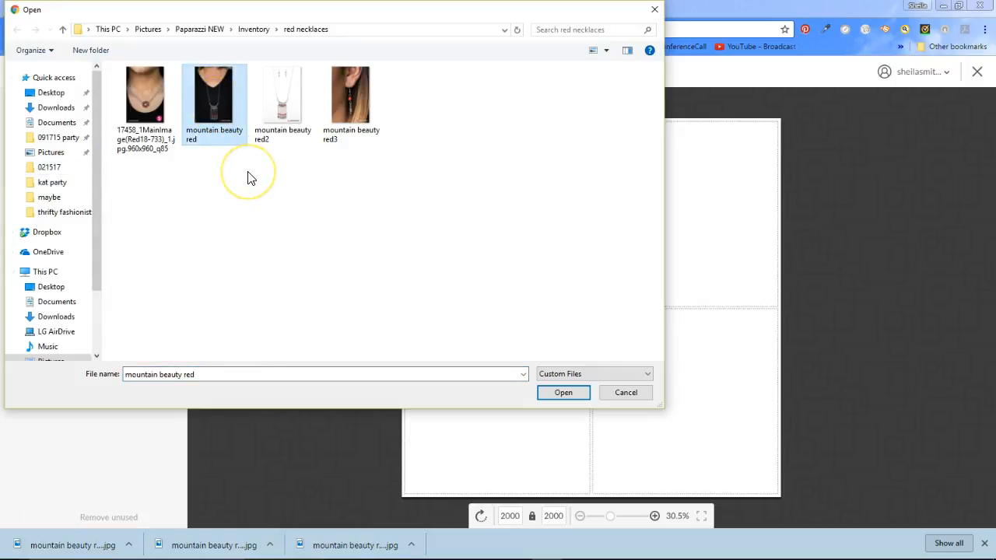
left_click(282, 101)
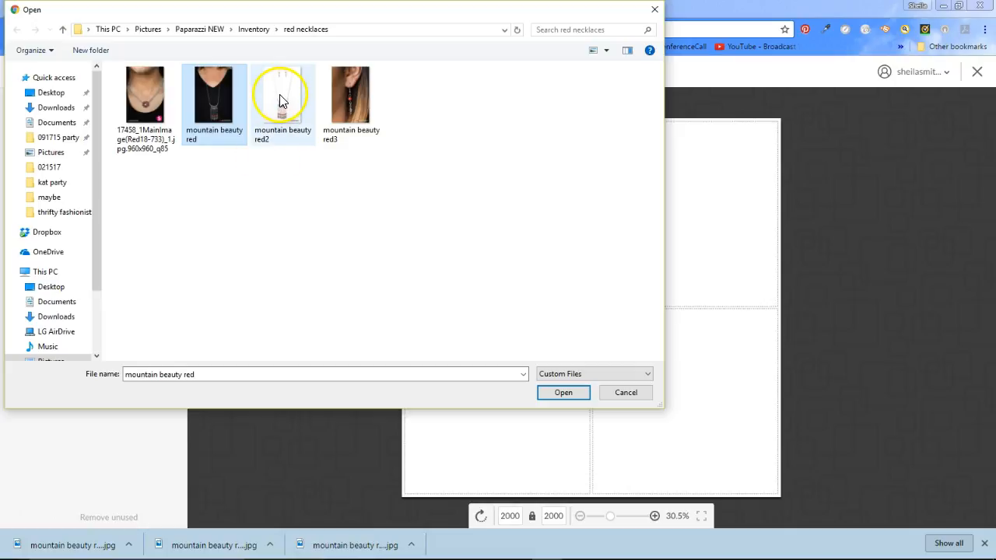
left_click(348, 107, "ctrl")
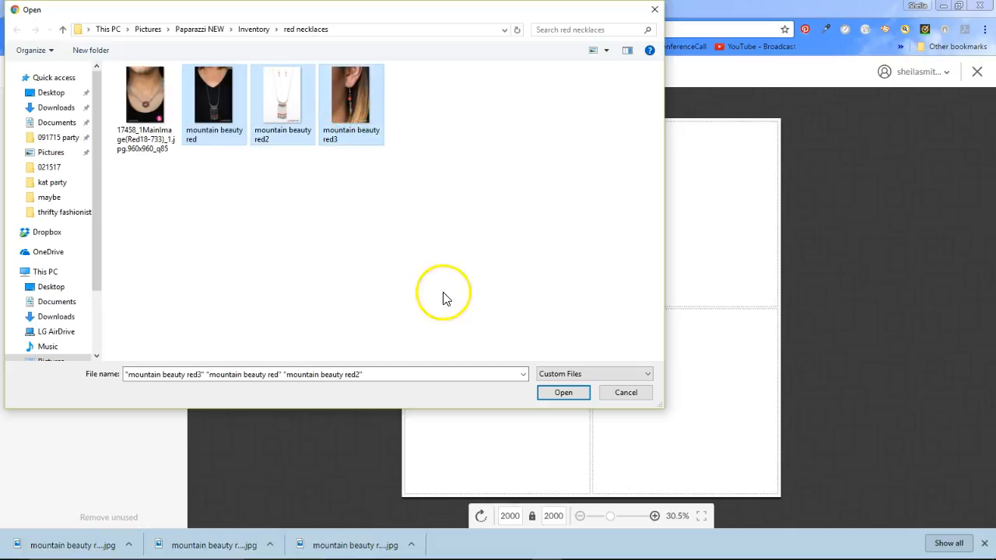
left_click(563, 392)
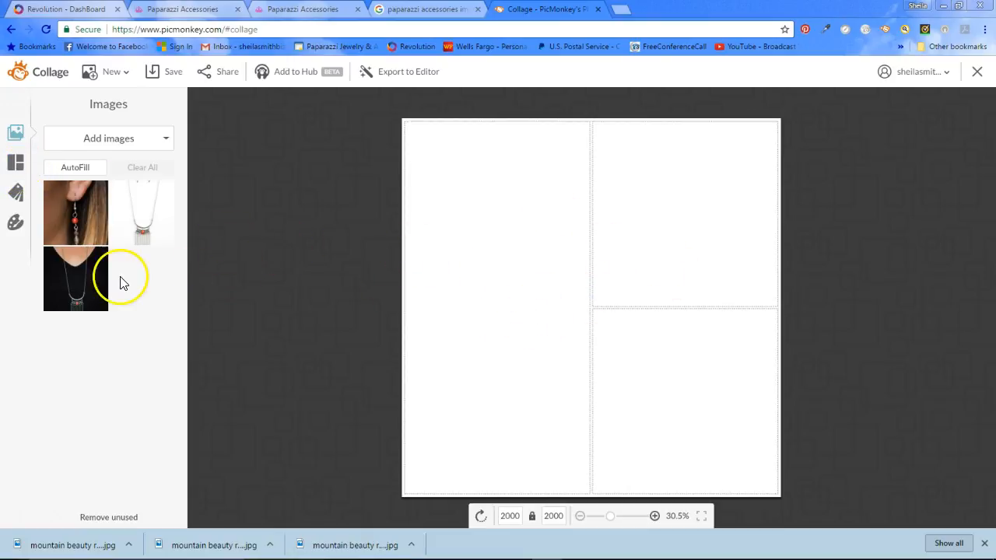
- Apply the three-cell Ducks in a Row layout and stretch the collage taller to about 3000 × 1504 pixels
left_click(15, 164)
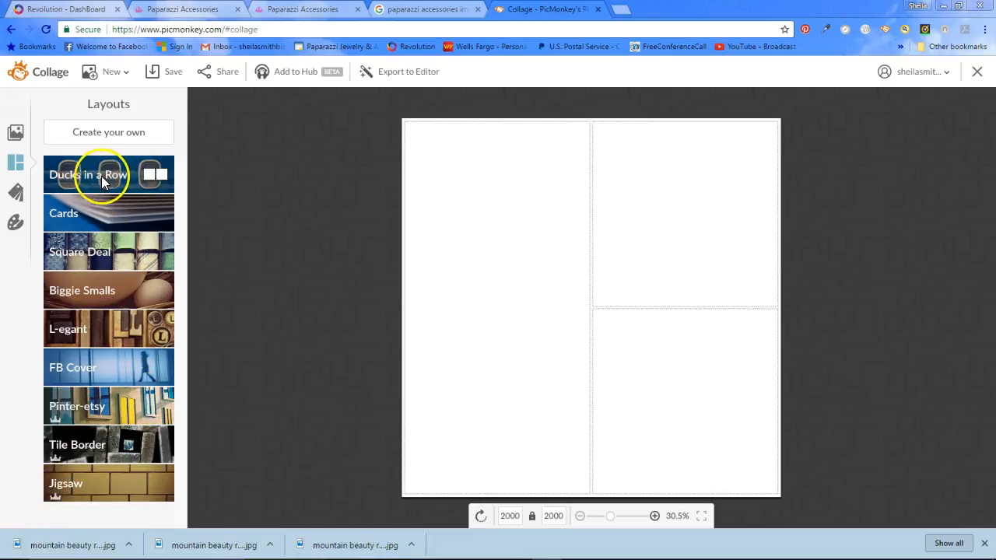
left_click(54, 420)
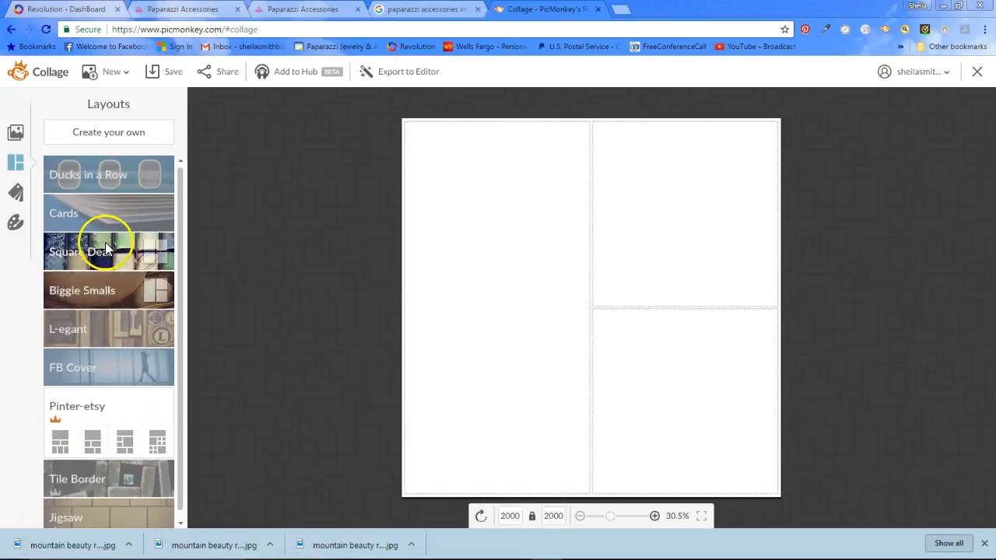
left_click(102, 173)
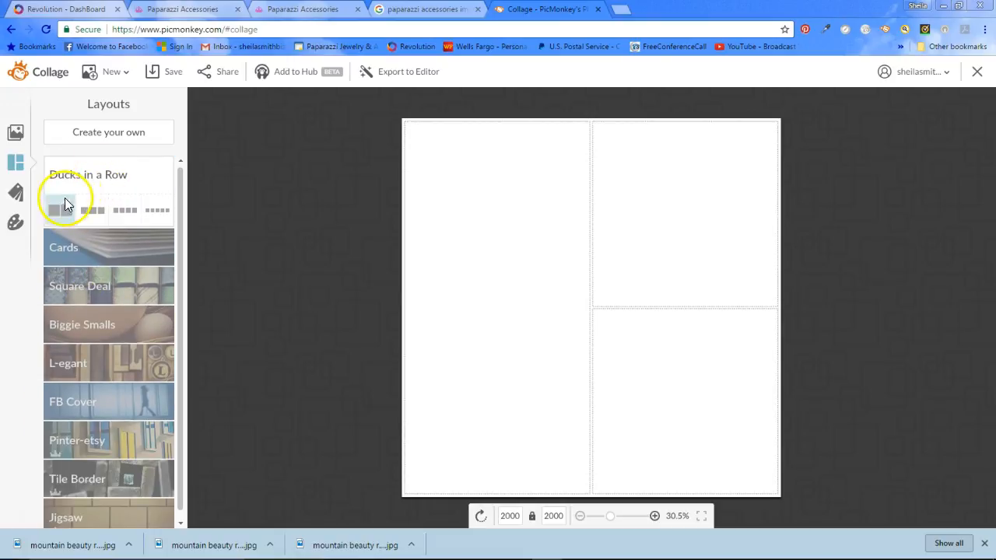
left_click(93, 215)
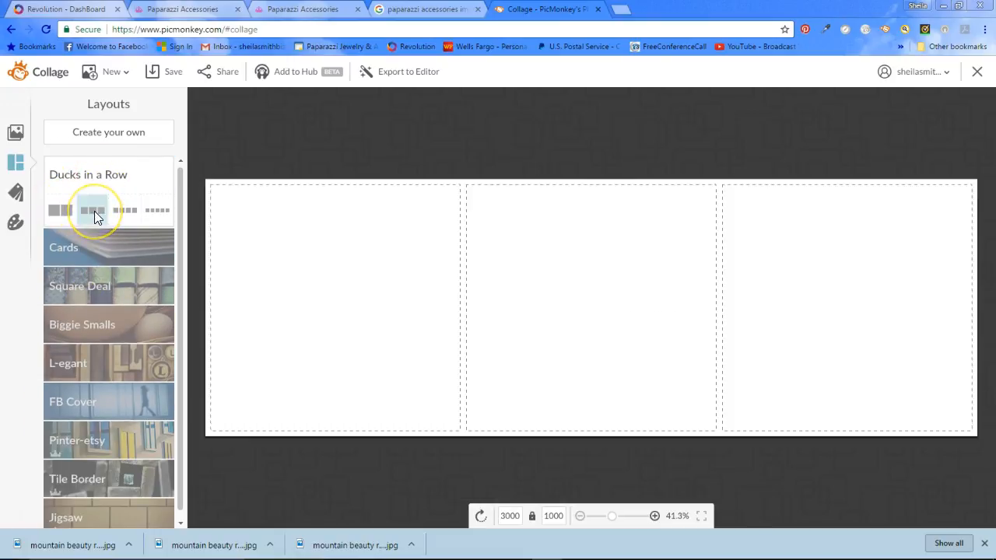
left_click_drag(369, 181, 374, 122)
- Fill the collage cells with the worn necklace in the first, the earring in the middle and the white-background necklace in the last
left_click(16, 134)
left_click_drag(72, 294, 316, 297)
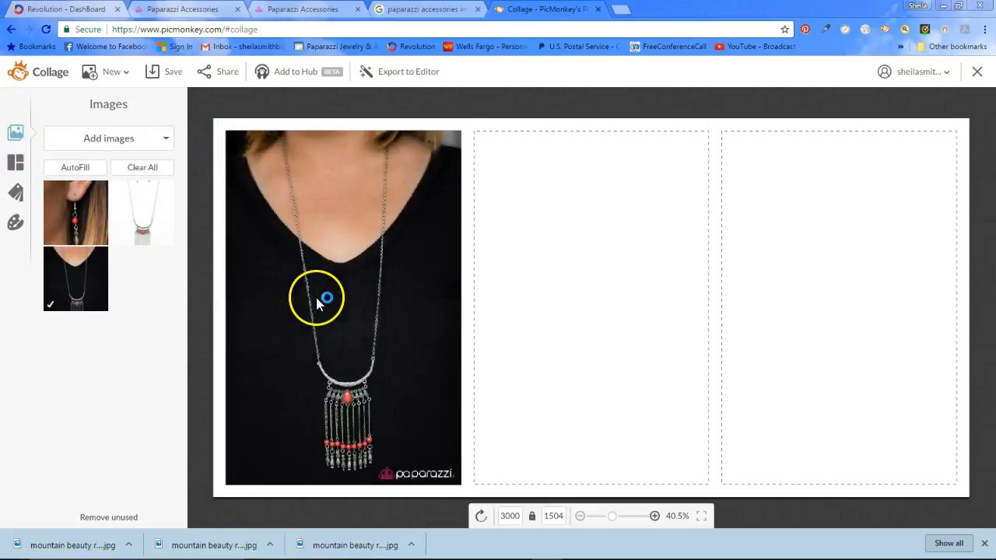
left_click_drag(138, 216, 814, 316)
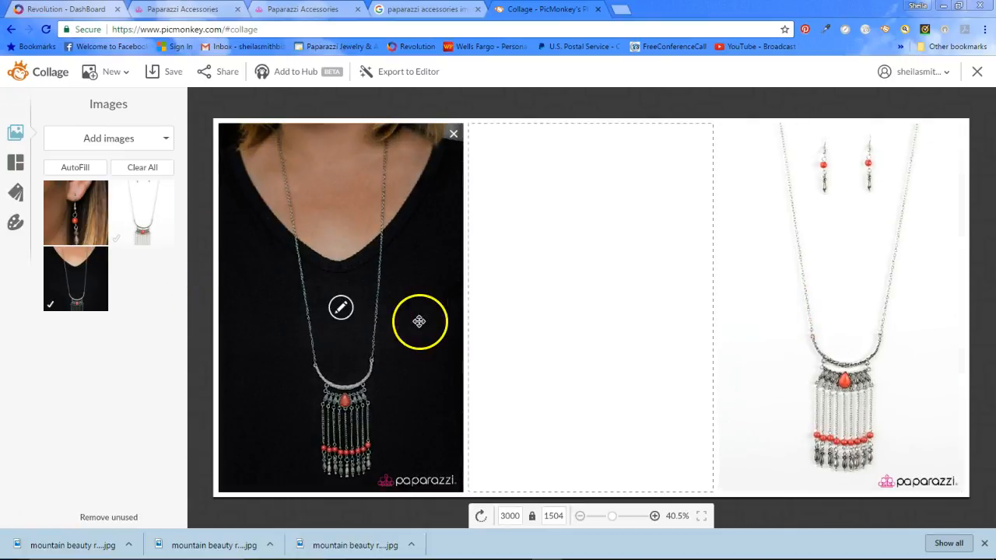
left_click_drag(63, 201, 577, 318)
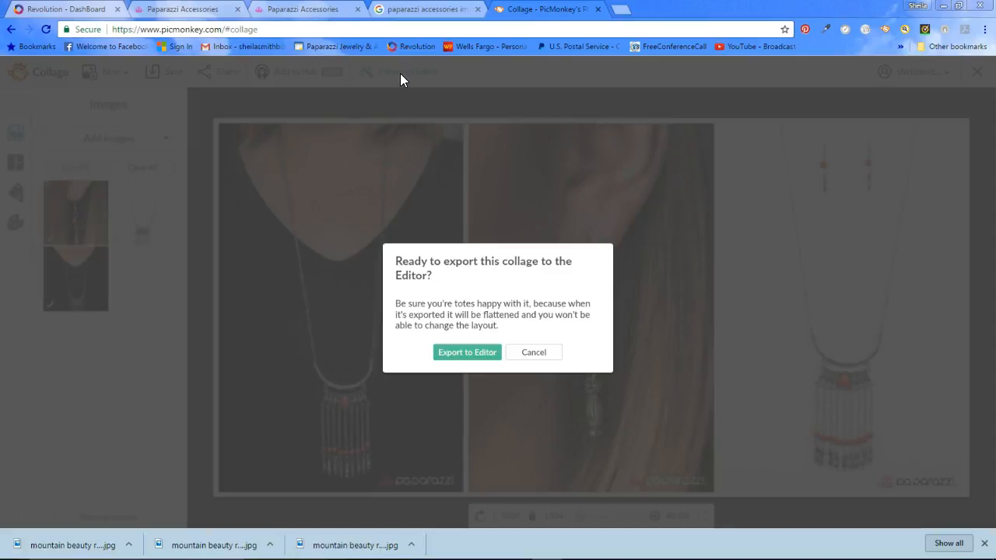
- Export the collage to the Editor and add a wide text box across the lower part of the earring photo
left_click(468, 353)
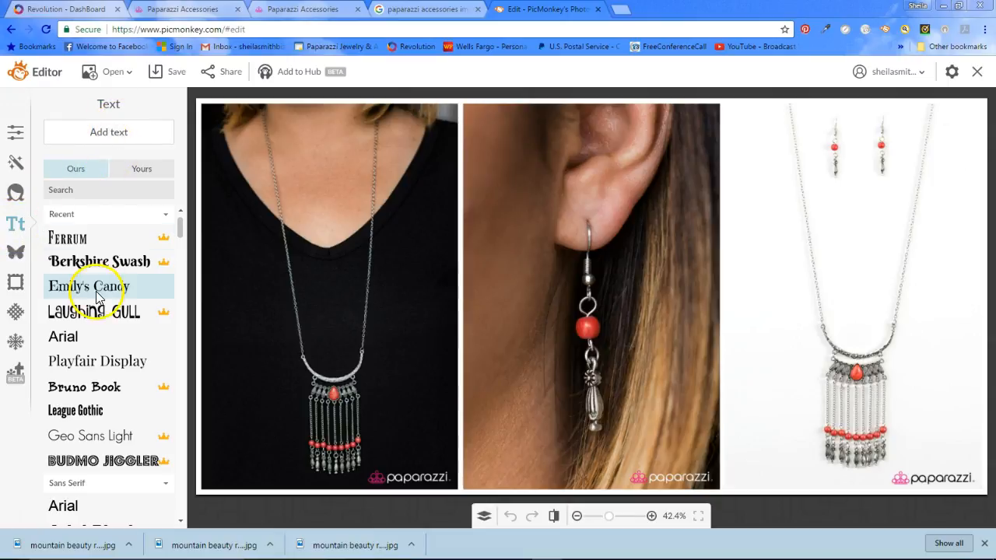
left_click(103, 263)
left_click(112, 133)
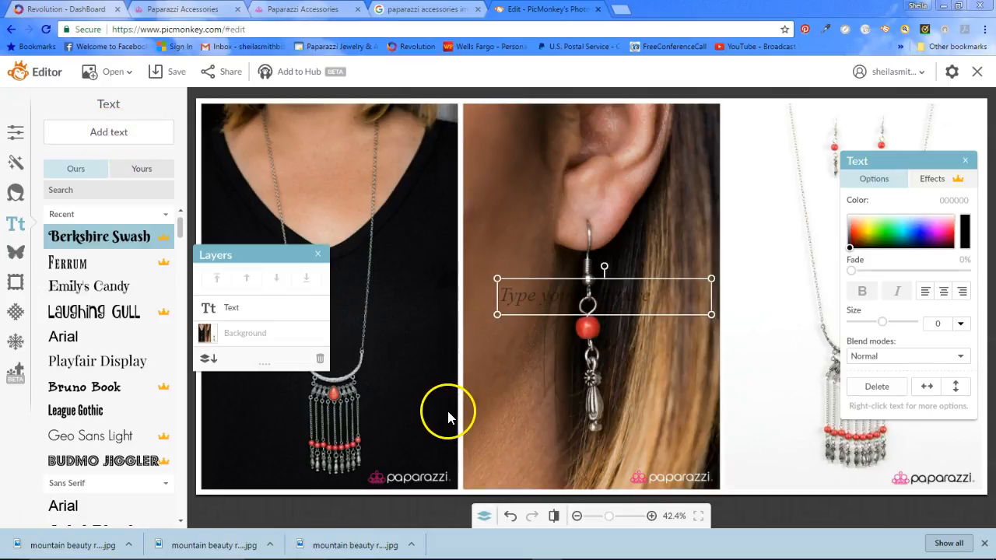
left_click_drag(567, 298, 528, 453)
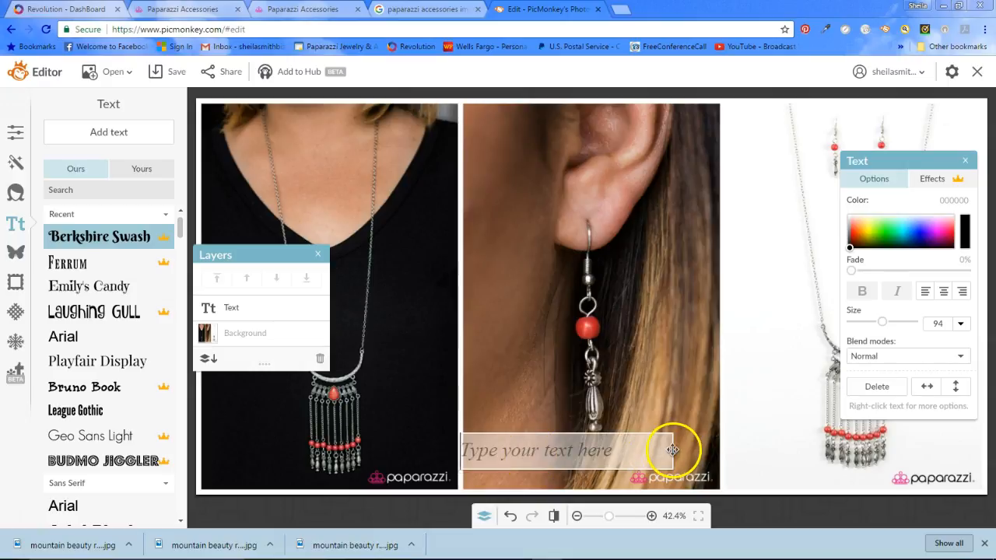
left_click_drag(675, 449, 796, 448)
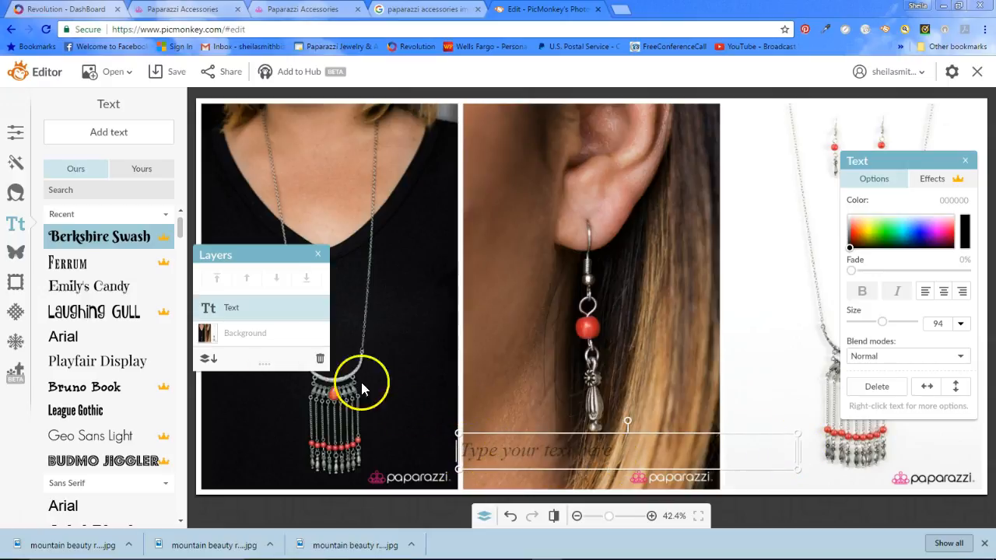
left_click(123, 285)
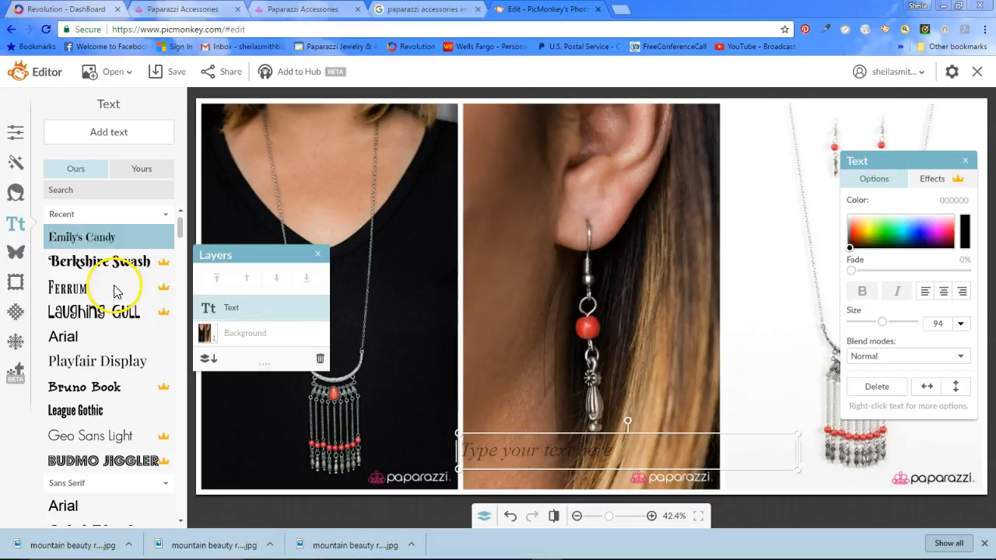
left_click(496, 453)
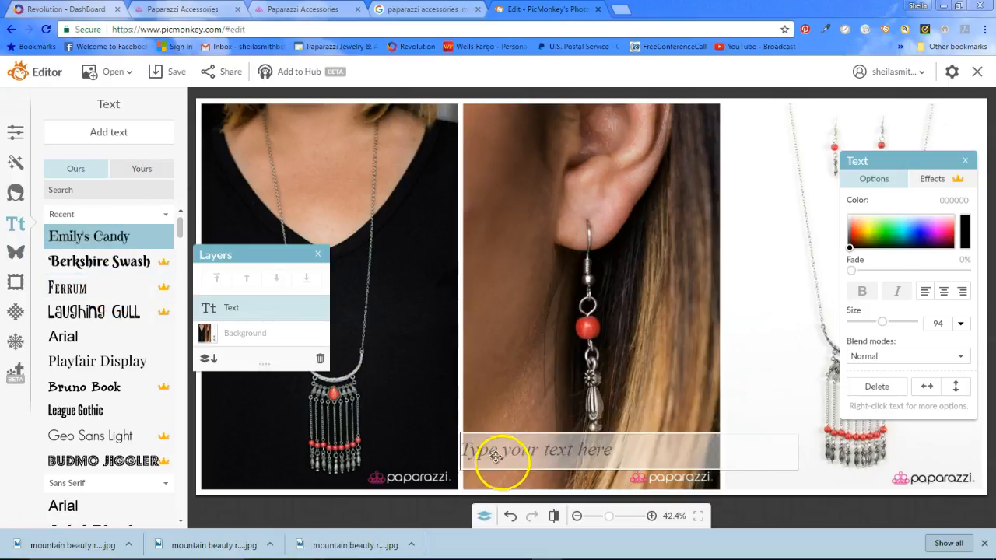
type("www.")
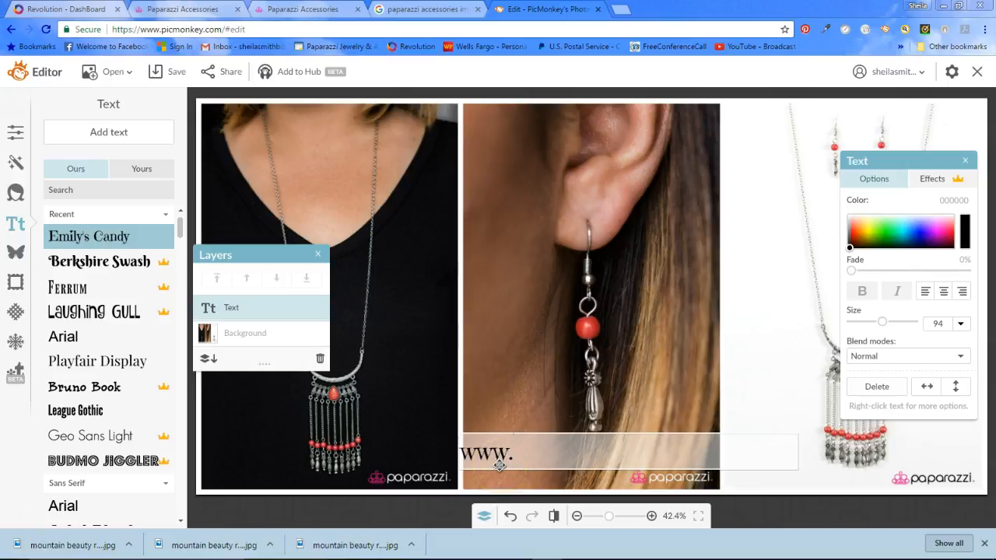
scroll(499, 464, "up", 3)
type("paparaz")
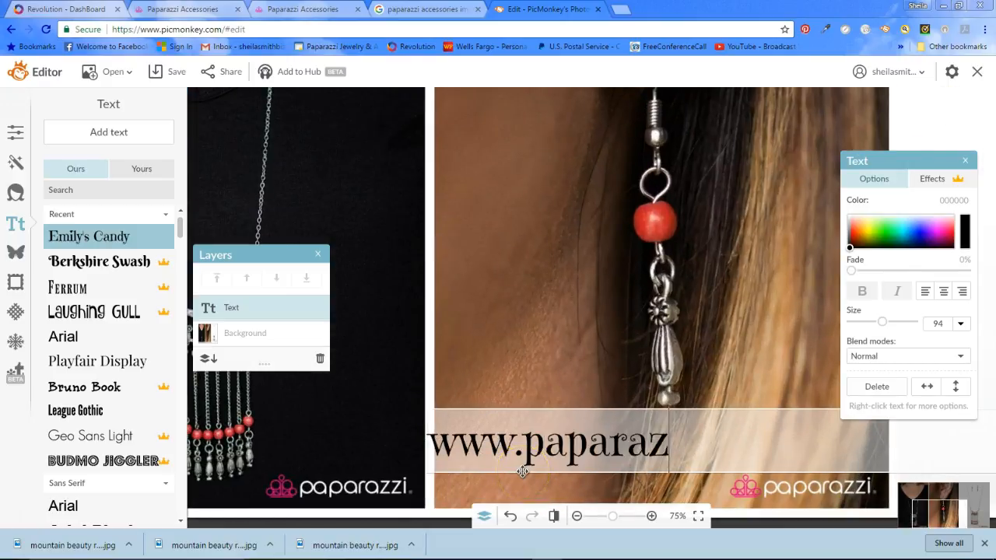
type("ziaccessor")
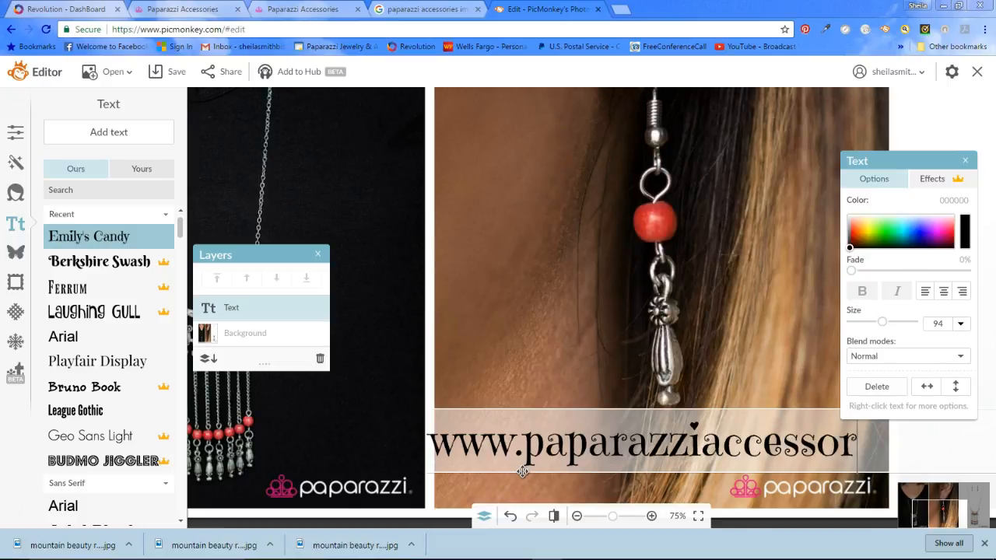
type("ies.com")
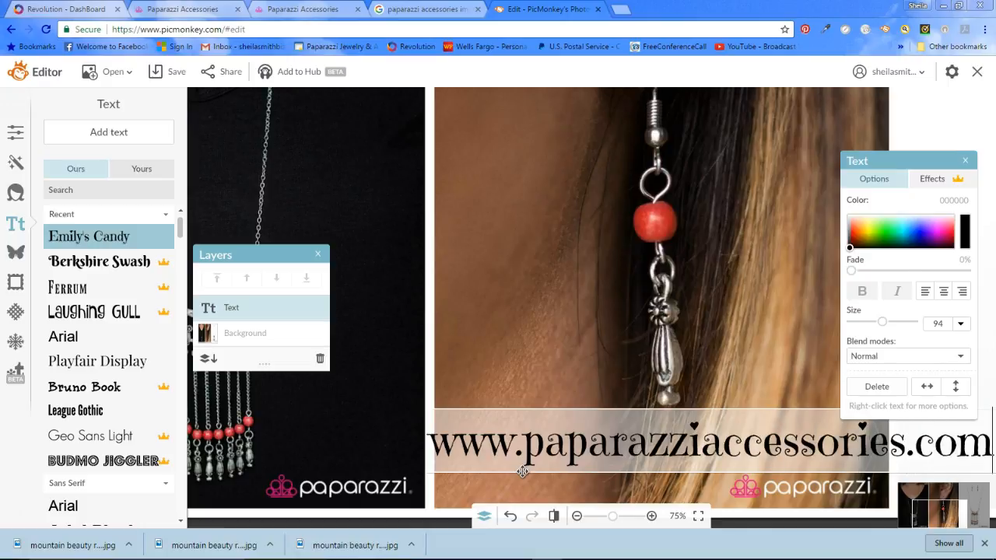
scroll(522, 472, "down", 2)
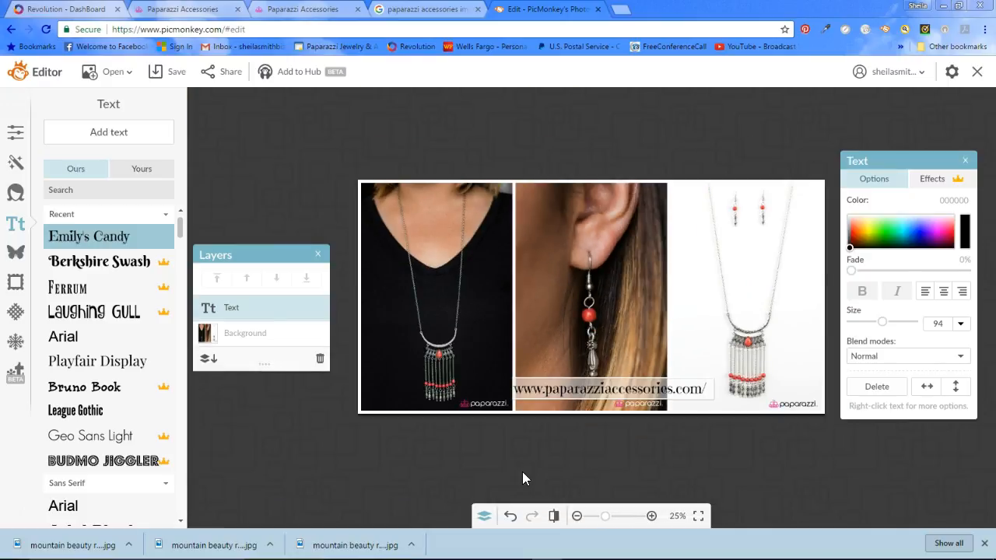
type("/")
key("Return")
type("My")
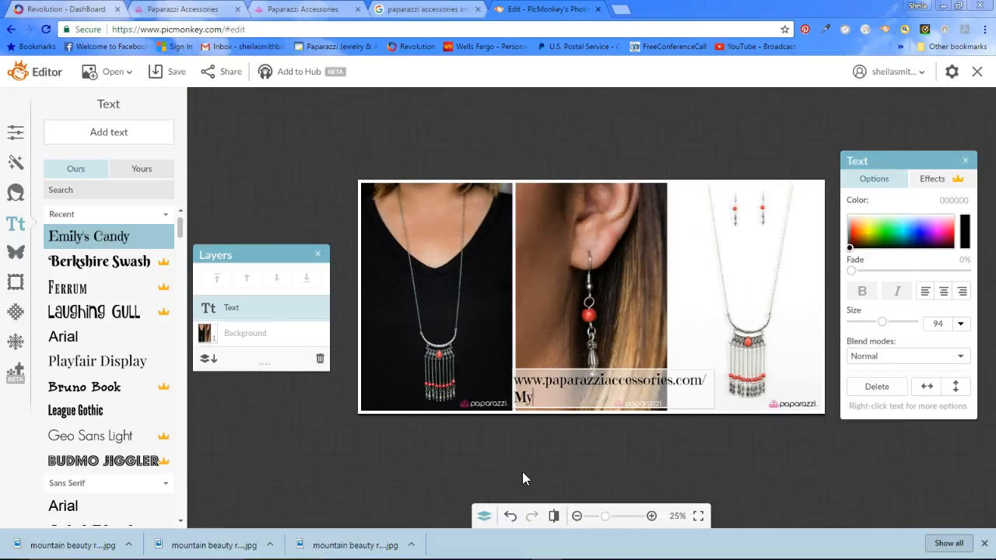
type("BlingRoom")
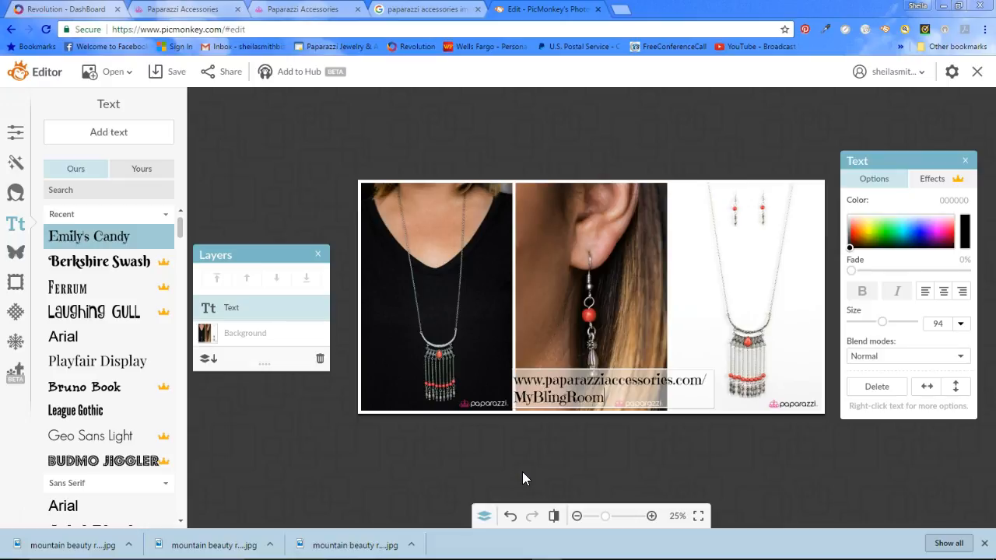
left_click(472, 484)
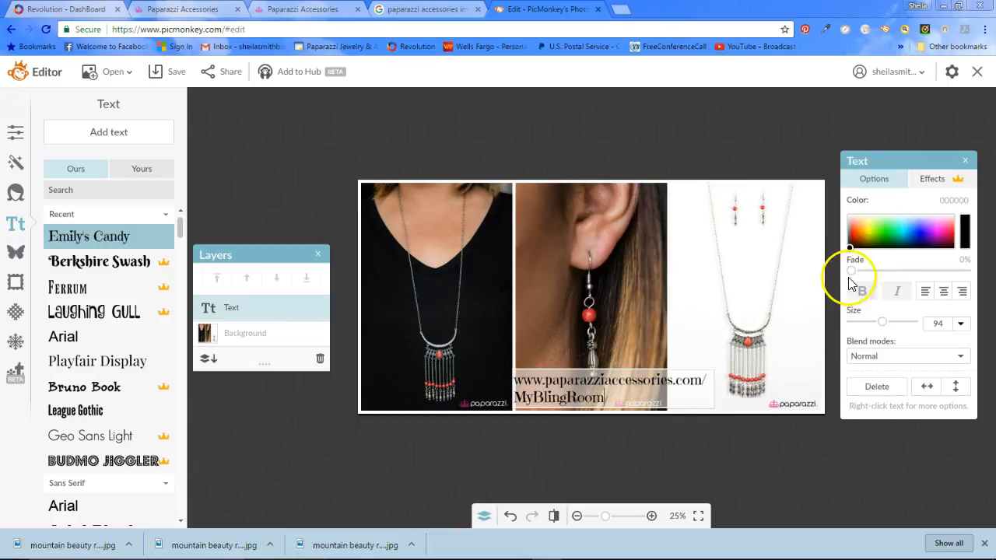
- Fade the website text to 50% and widen its box so the address fits on one line
left_click_drag(852, 274, 909, 272)
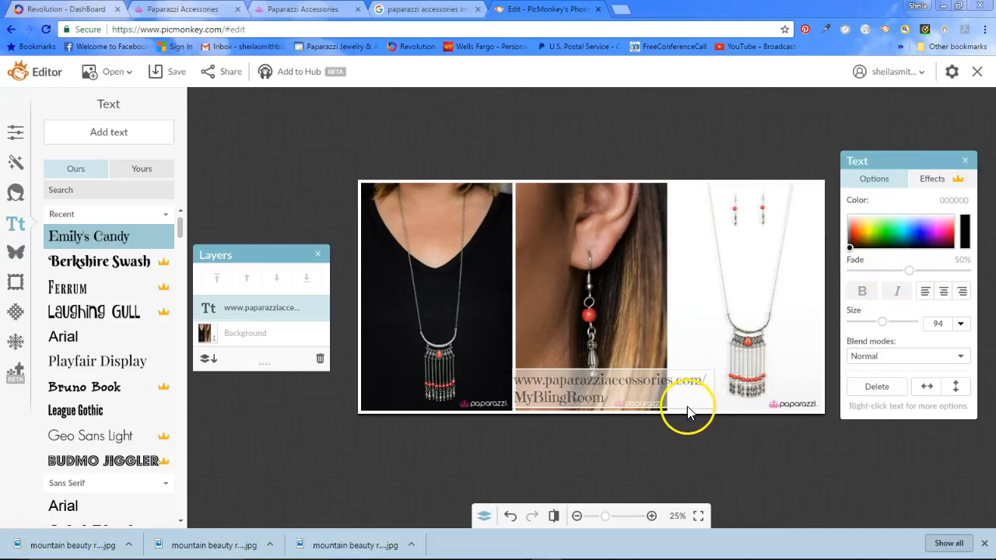
left_click_drag(717, 392, 808, 389)
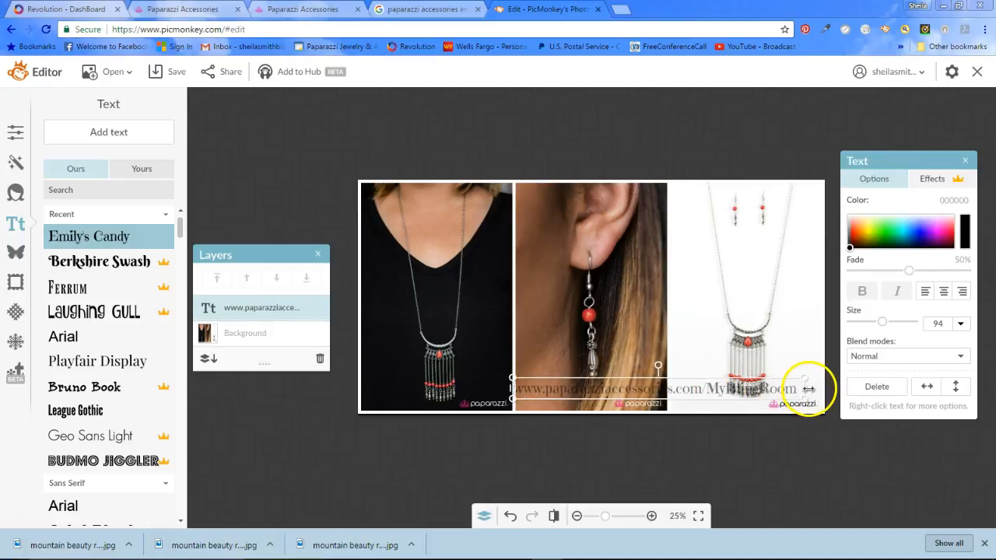
left_click_drag(715, 389, 672, 382)
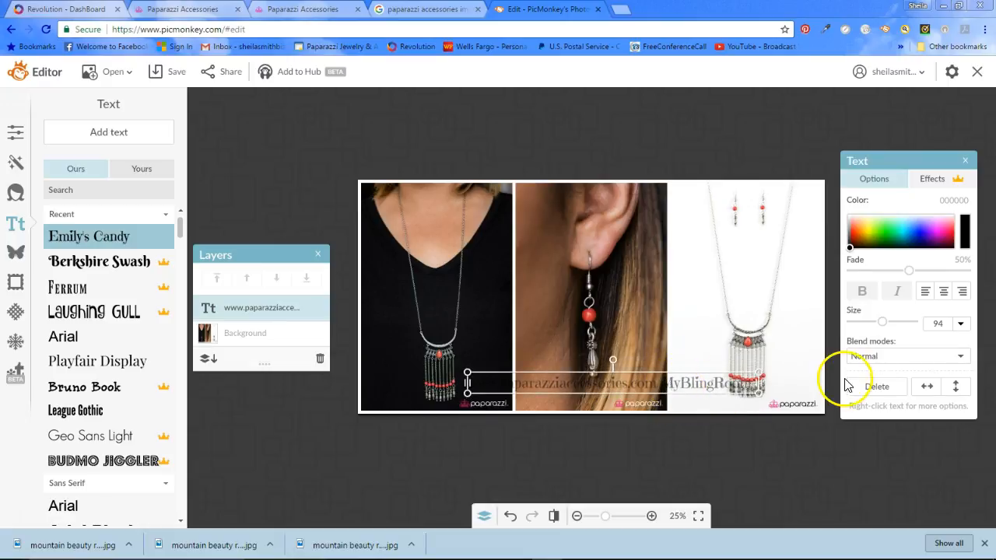
- Set the website text to size 53 with 25% fade and align its start with the earring photo's left edge
double_click(730, 380)
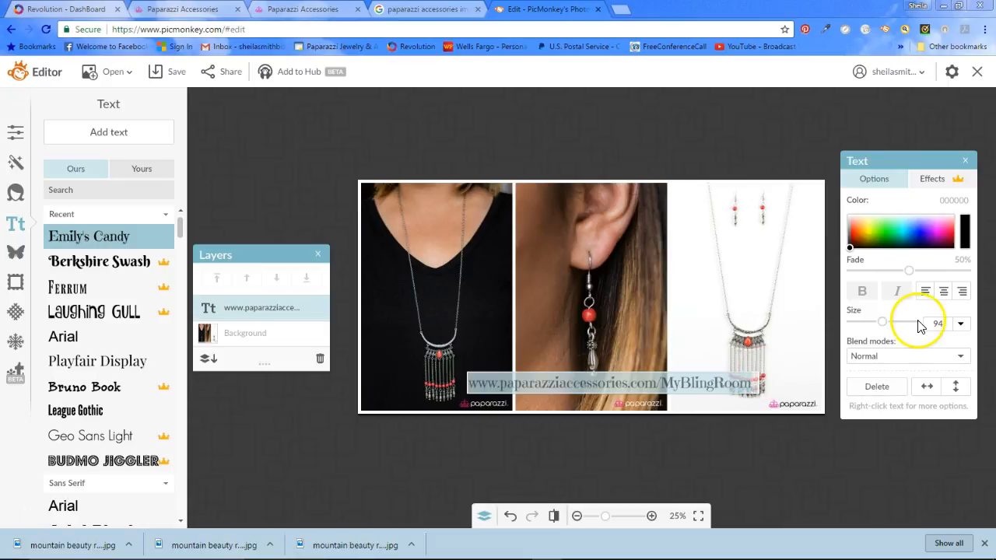
left_click_drag(885, 323, 874, 329)
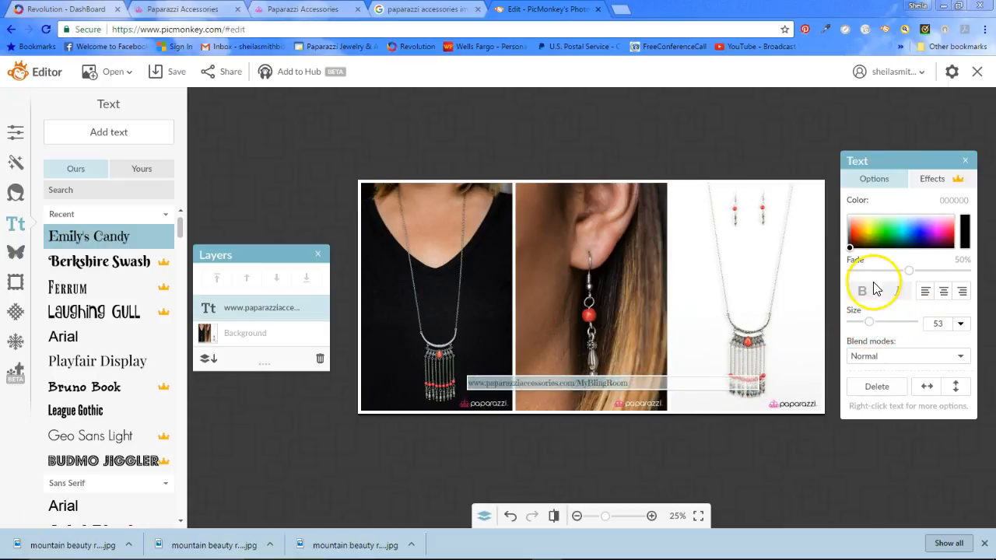
left_click_drag(908, 271, 879, 270)
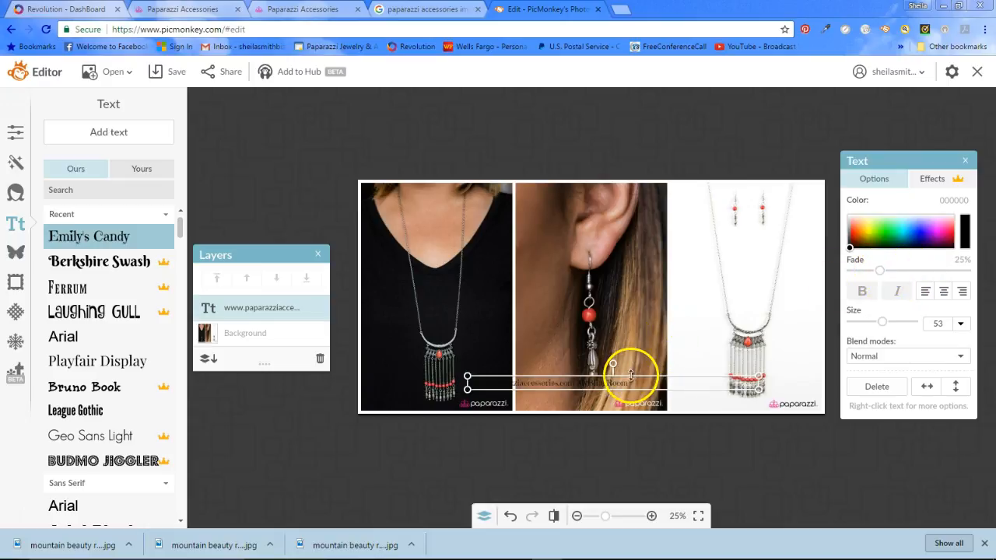
left_click_drag(630, 381, 676, 386)
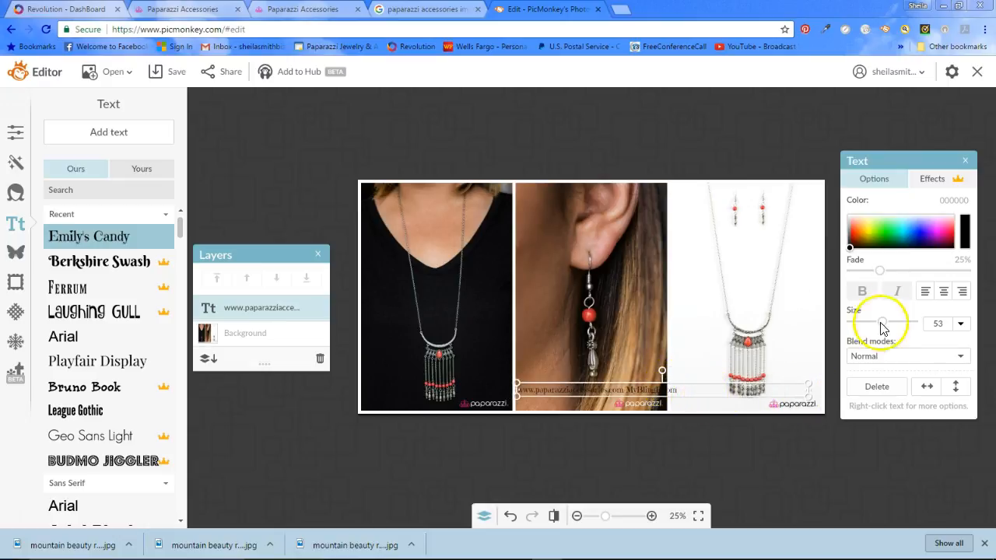
- Reduce the website text to size 42 to fit within the earring photo and set its fade to 0%
left_click_drag(882, 322, 877, 322)
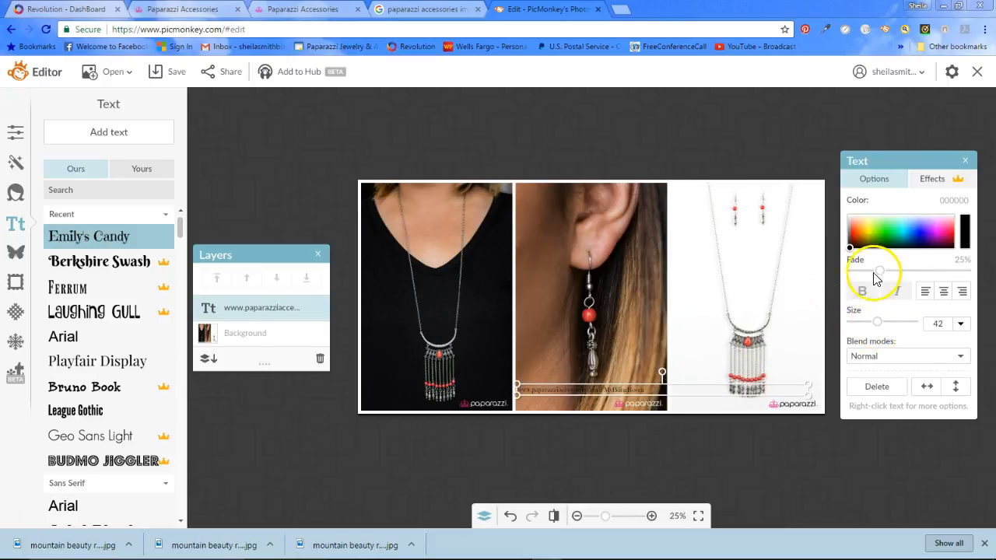
left_click_drag(879, 270, 846, 272)
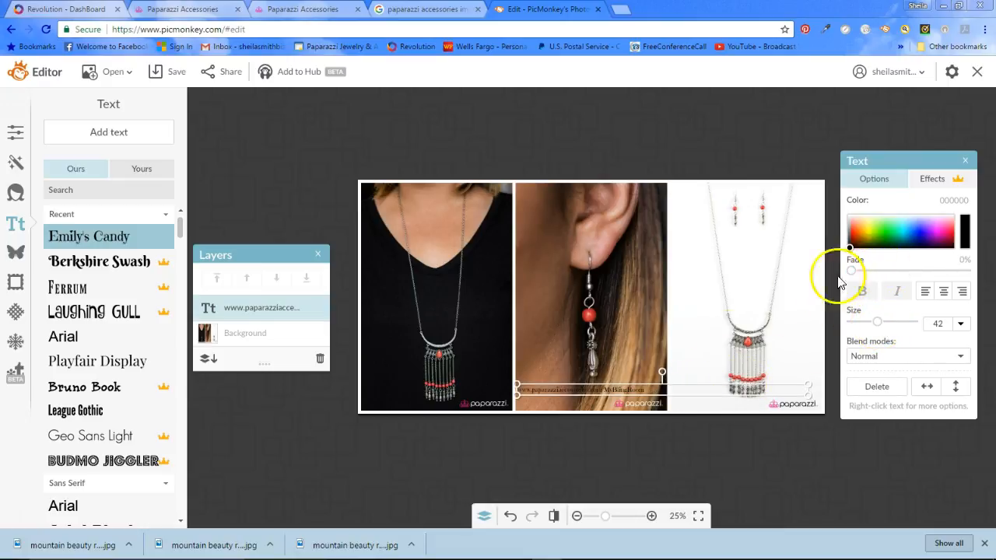
double_click(589, 399)
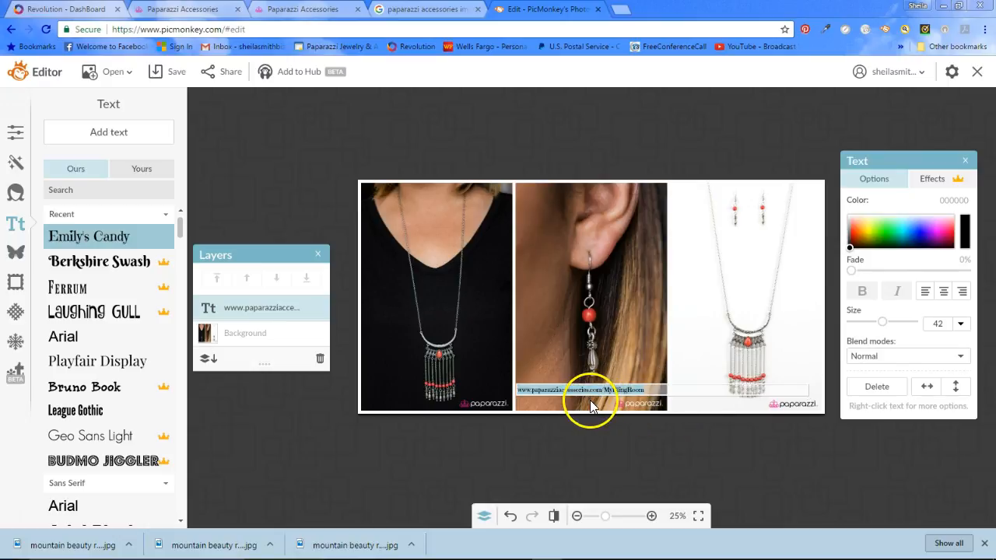
scroll(593, 394, "up", 1)
scroll(594, 400, "up", 1)
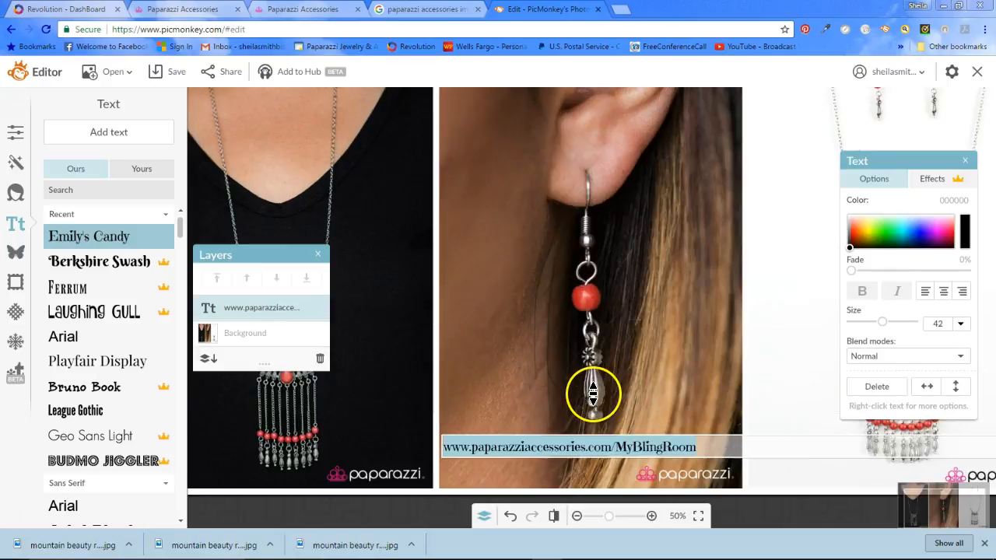
left_click(648, 394)
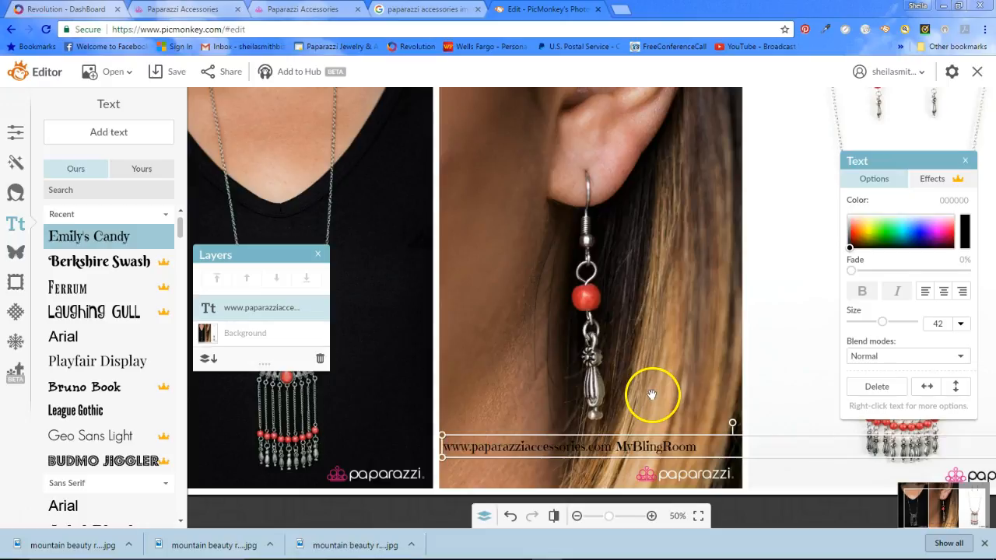
- Open the save settings for the collage and set its width to 1500 px
left_click(174, 77)
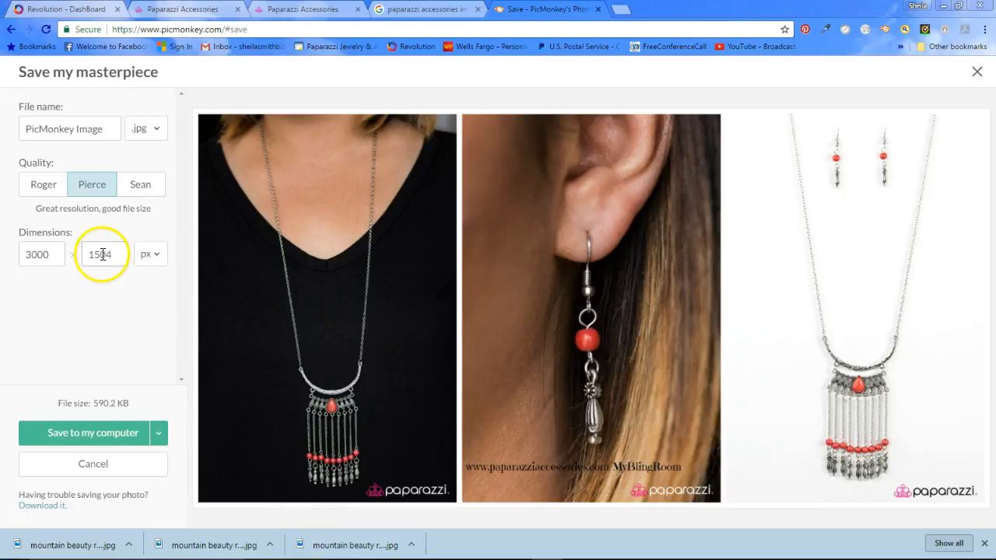
left_click_drag(57, 255, 9, 259)
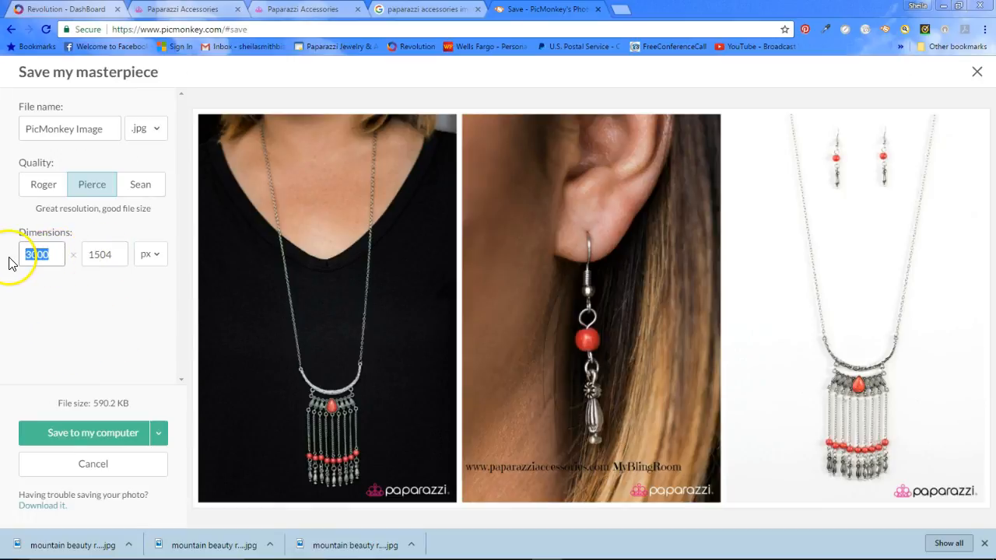
type("1500")
left_click(33, 350)
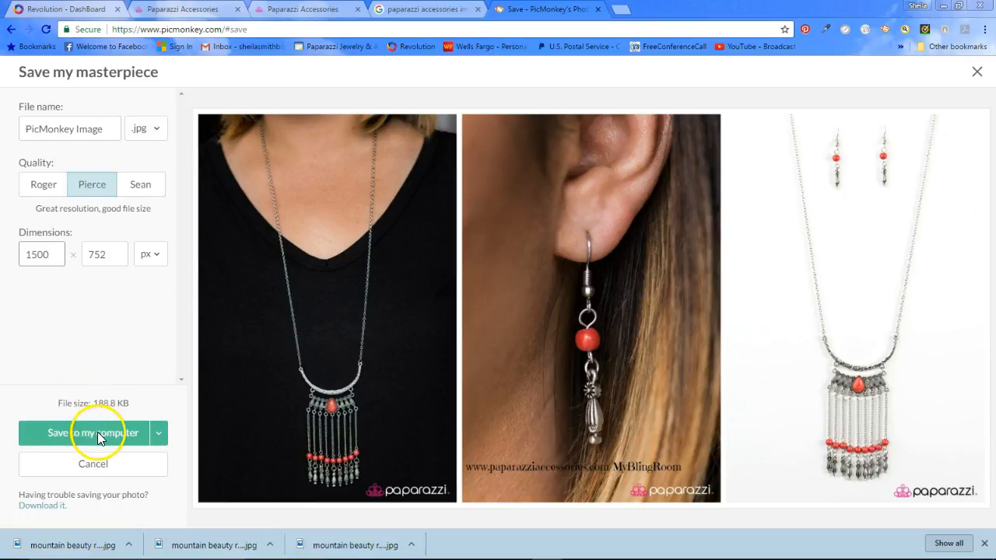
- Save the collage to the computer's "red necklaces" folder, replacing "mountain beauty red.jpg"
left_click(98, 433)
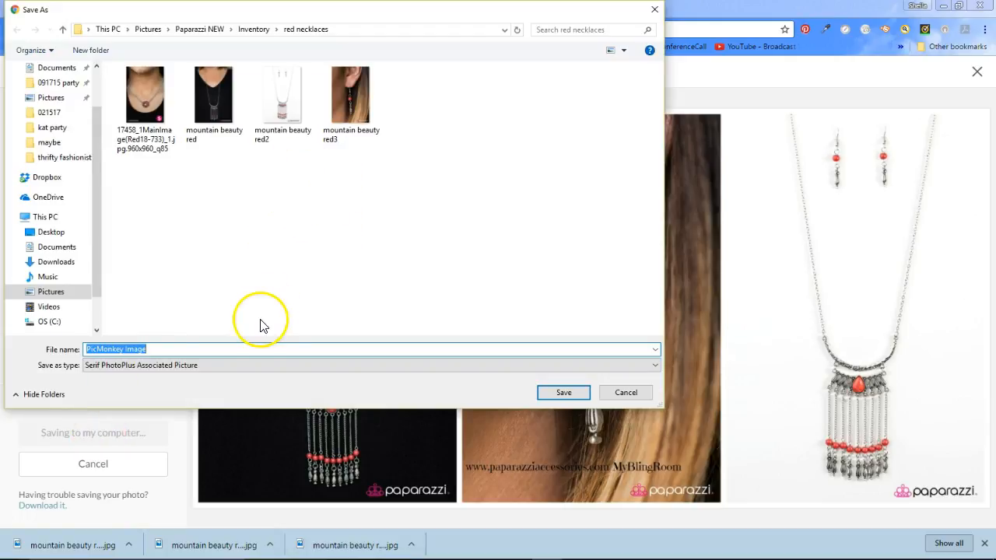
left_click(210, 104)
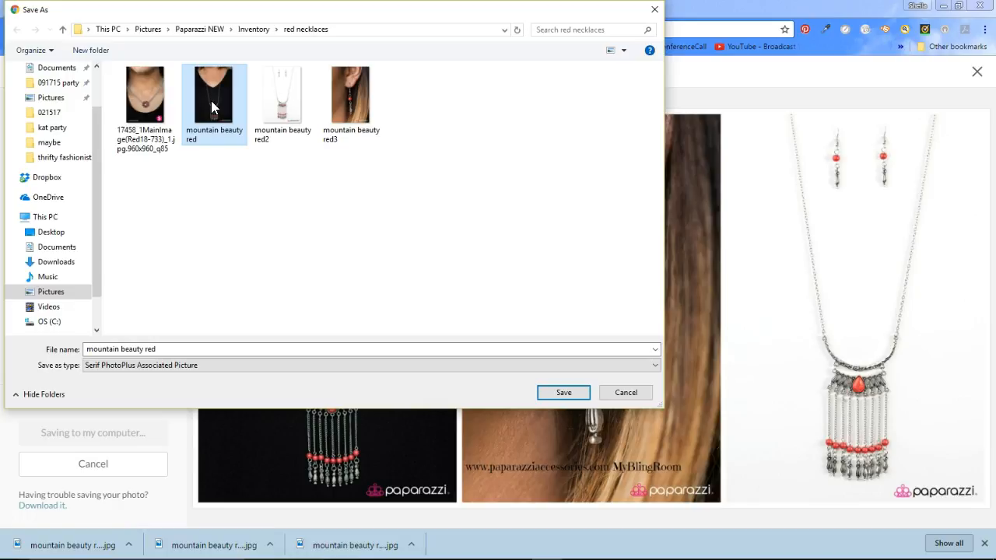
key("Return")
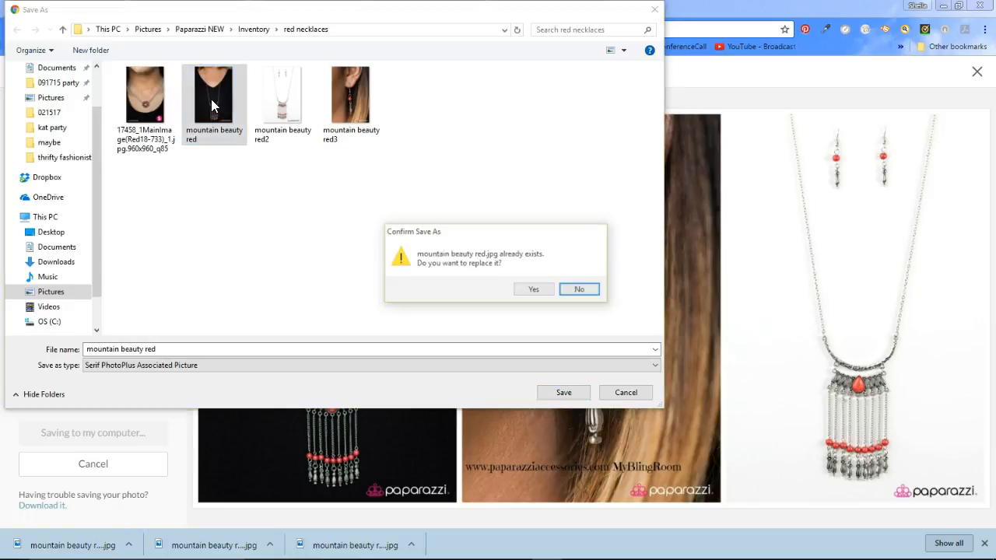
left_click(534, 290)
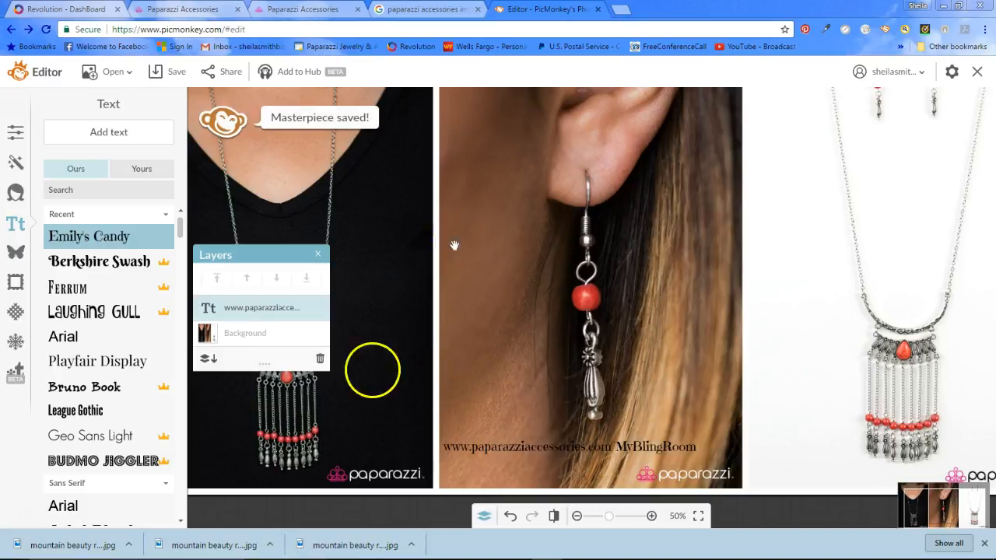
- Switch to File Explorer and reload the "red necklaces" folder by going up to Inventory and back into it
left_click(331, 546)
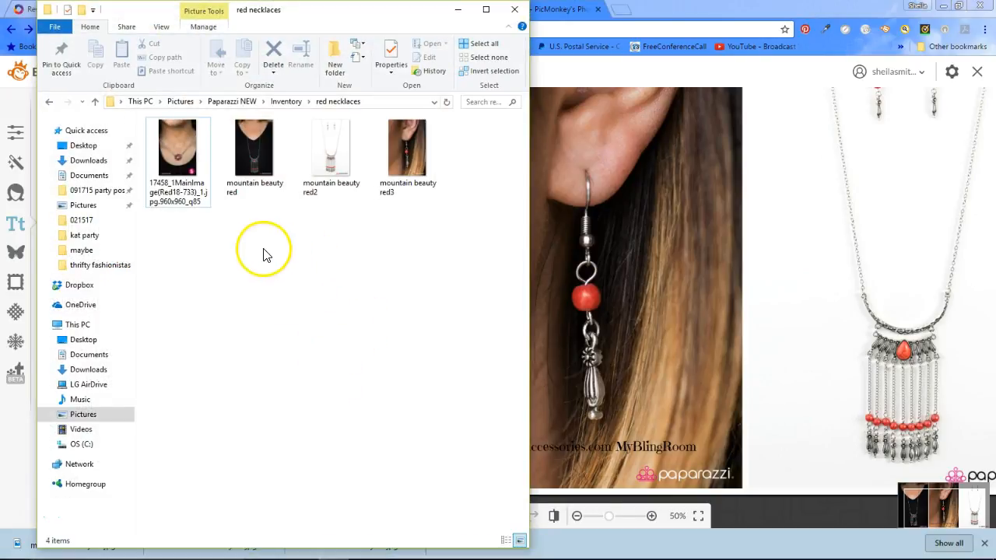
left_click(289, 104)
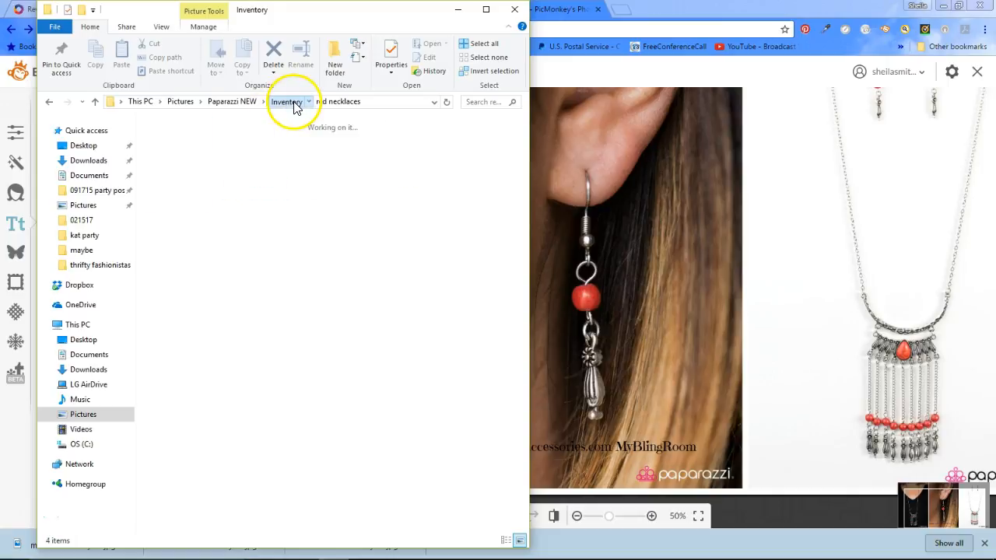
left_click(310, 102)
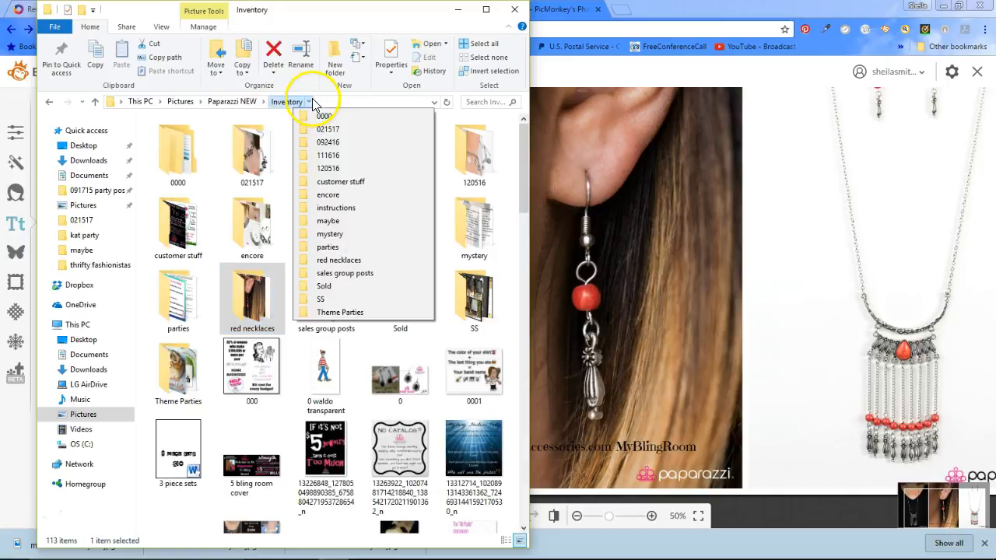
left_click(339, 261)
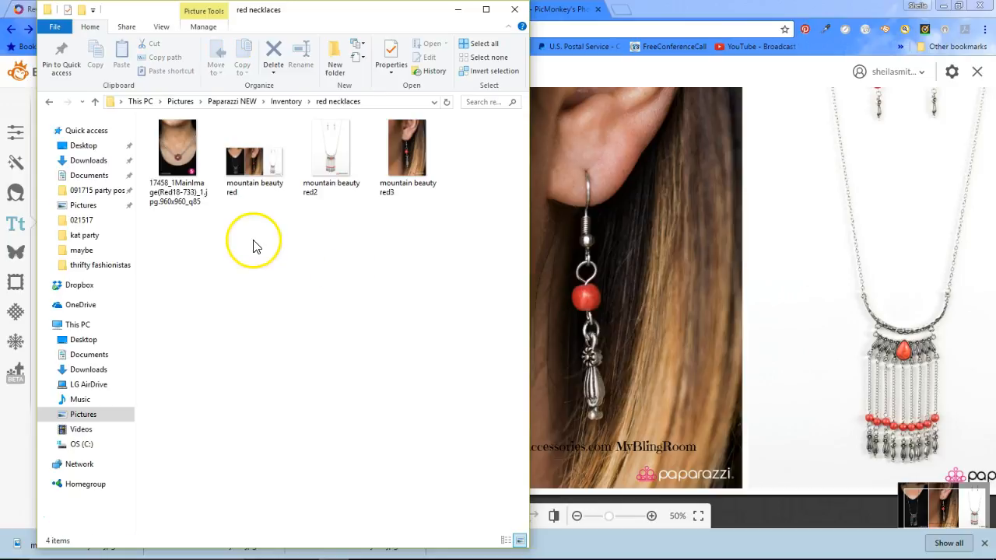
- Delete the single photos "mountain beauty red2" and "mountain beauty red3" from the "red necklaces" folder
left_click(250, 174)
left_click(339, 162)
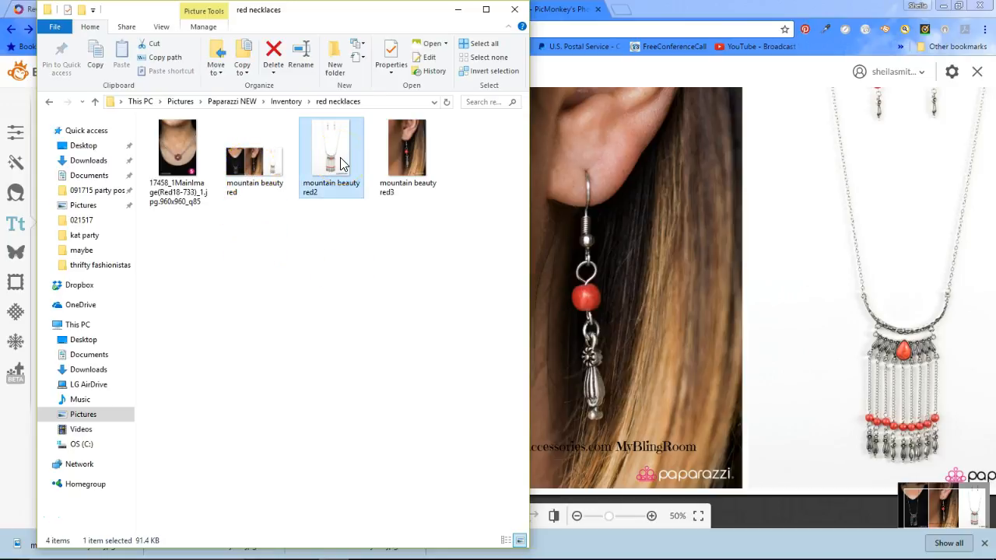
key("Delete")
left_click(341, 160)
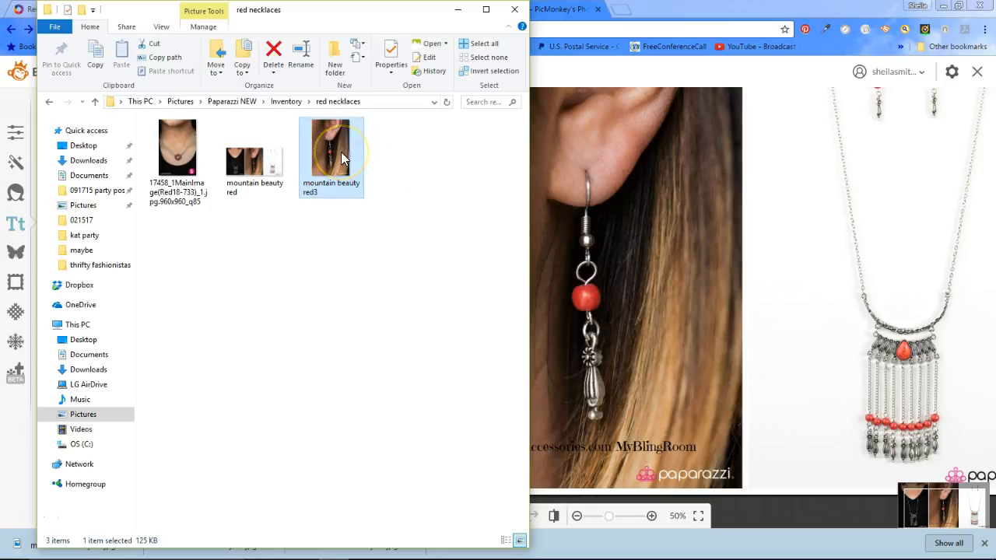
key("Delete")
- Open the saved collage "mountain beauty red" in the photo viewer to check it, and close the viewer
left_click(257, 161)
double_click(258, 160)
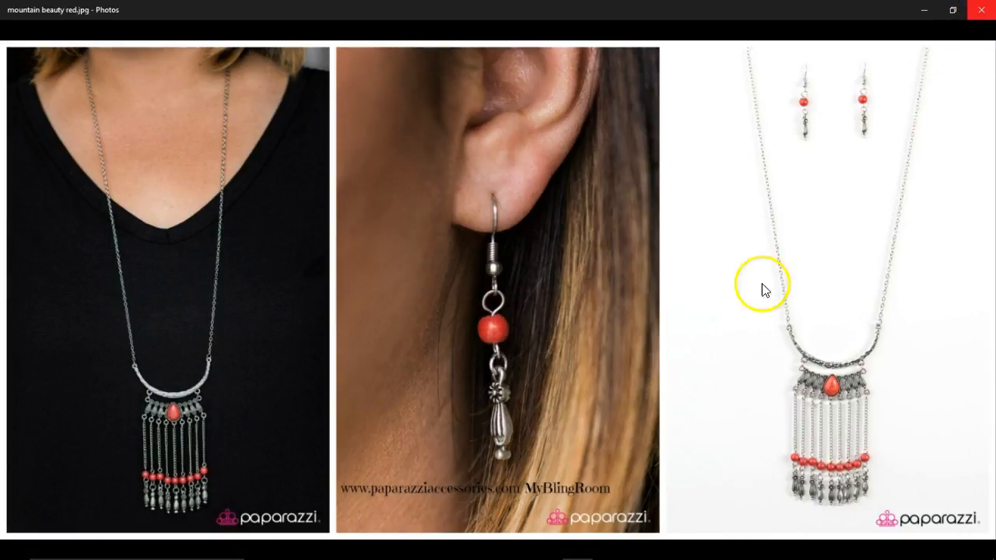
left_click(979, 11)
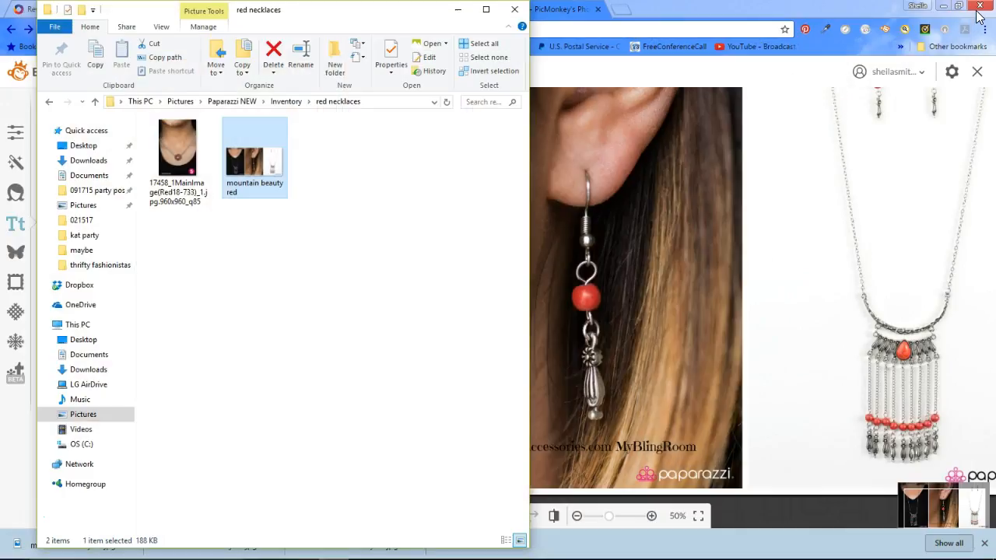
- Minimize the folder window to return to the PicMonkey editor and dismiss the browser's downloads bar
left_click(458, 9)
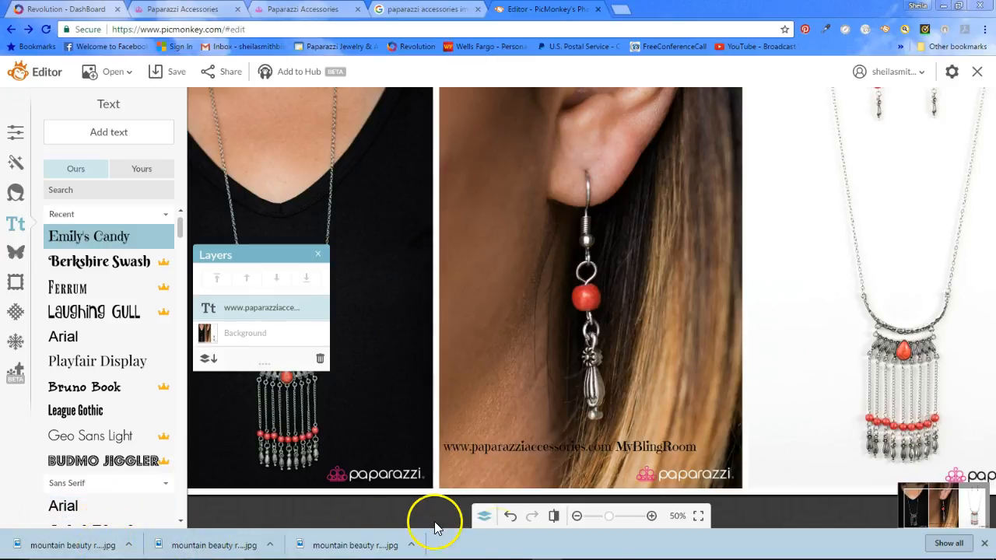
left_click(984, 543)
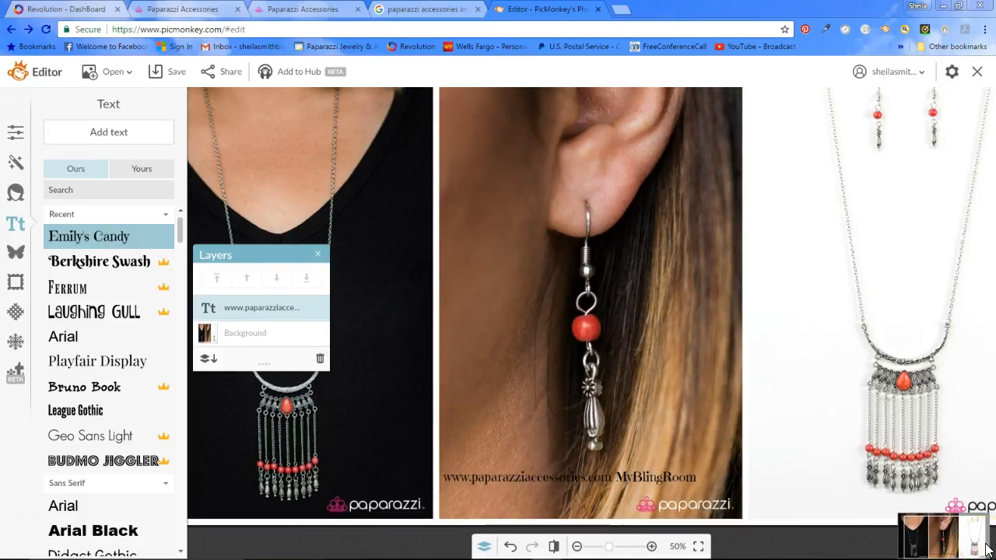